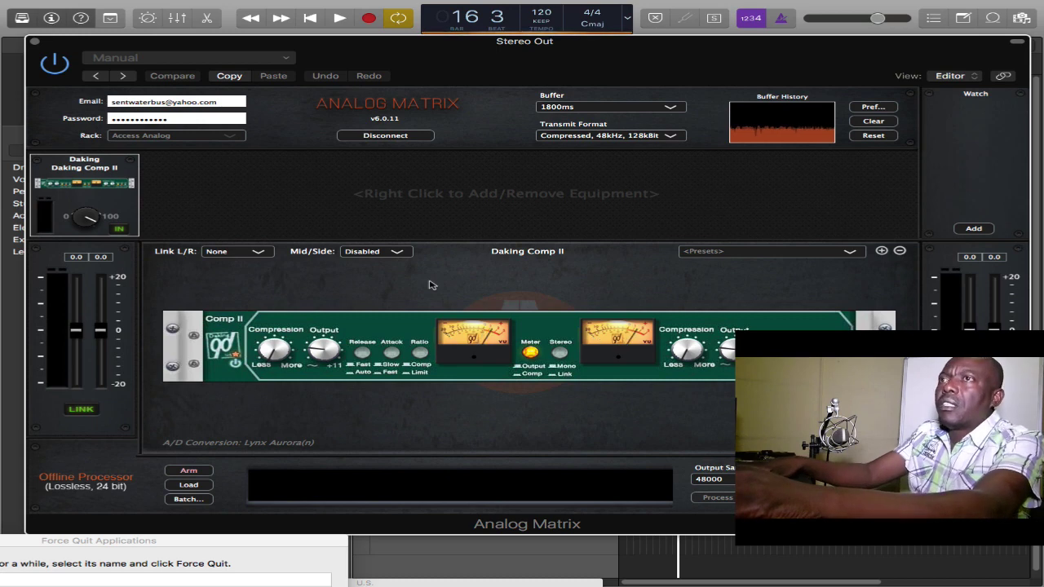
Start playback and close the Force Quit Applications window, moving the plug-in window aside to reach it and back into view.
key(space)
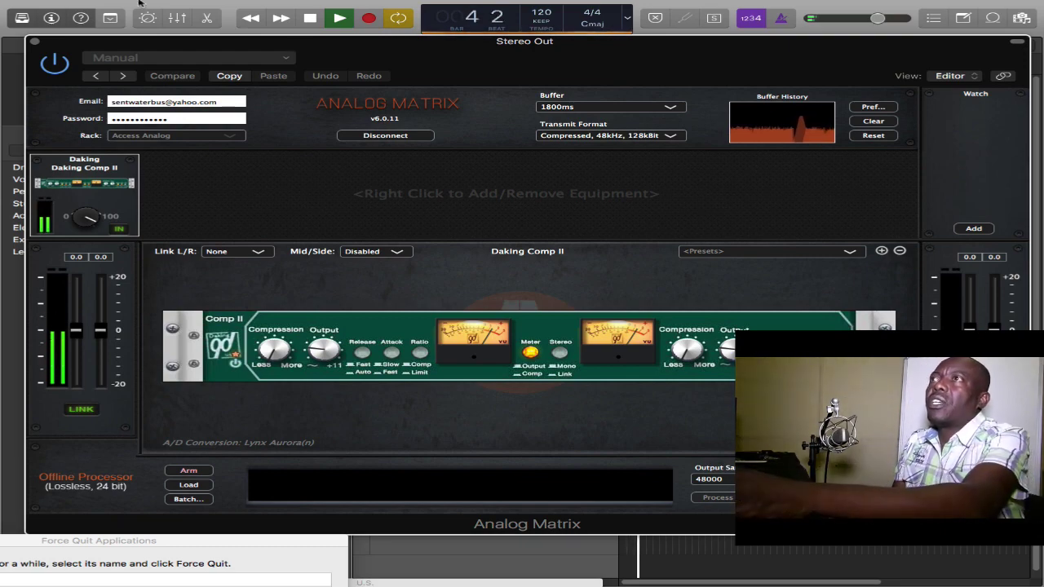
drag(296, 46, 473, 226)
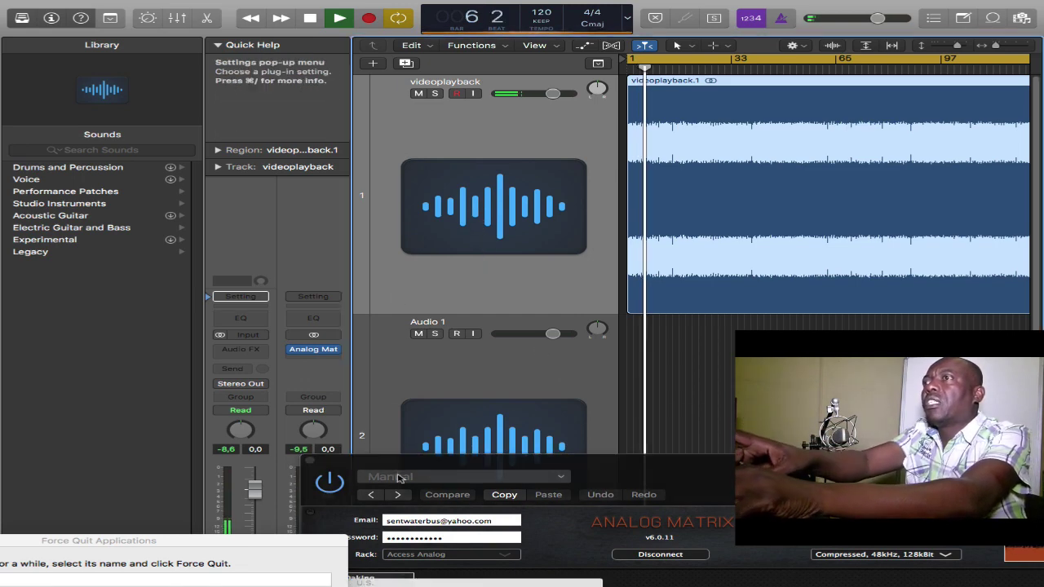
drag(345, 483, 512, 441)
key(super+alt+Escape)
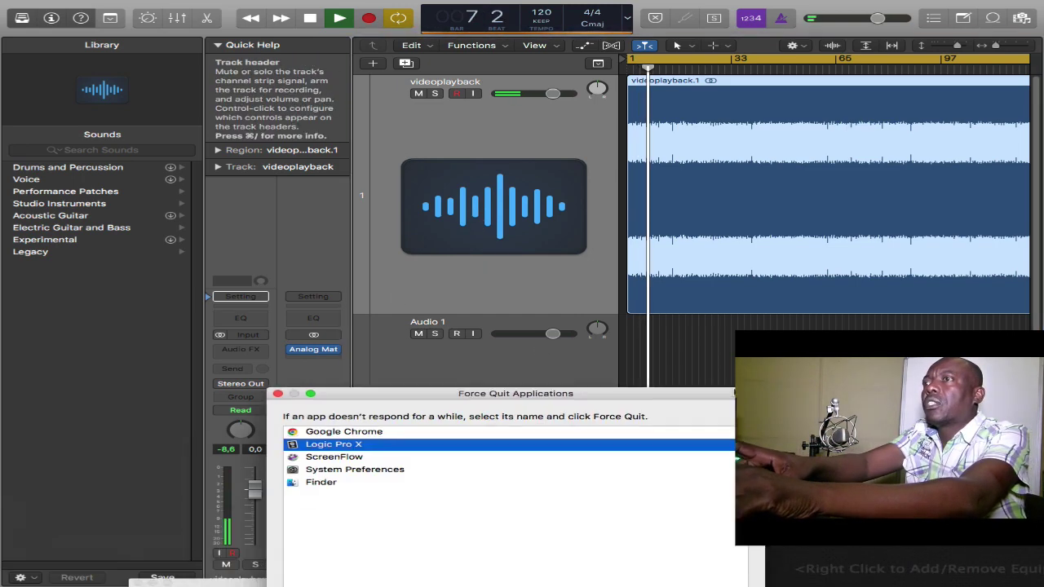
click(283, 381)
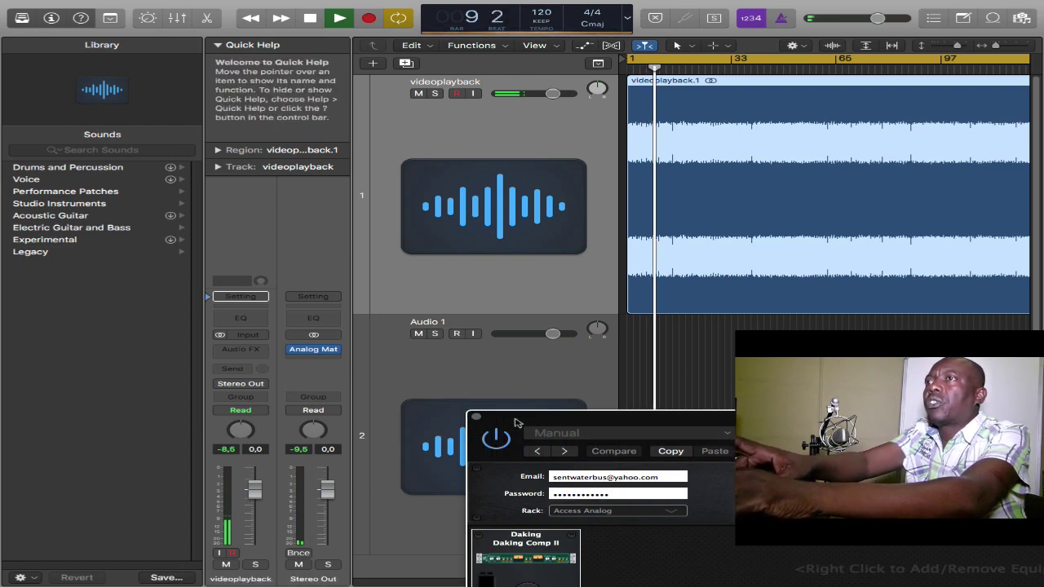
drag(587, 417, 797, 373)
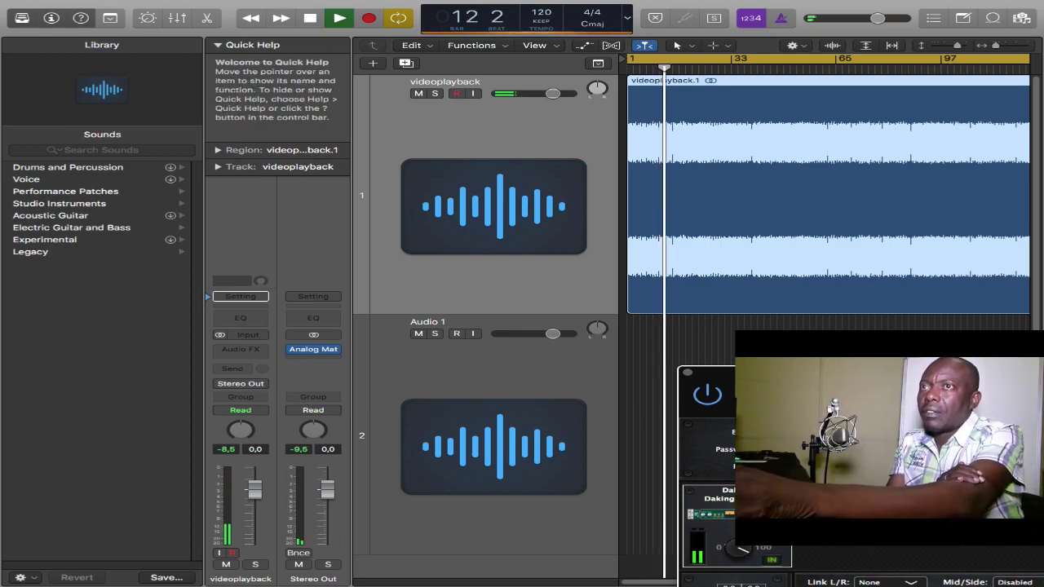
drag(909, 373, 266, 20)
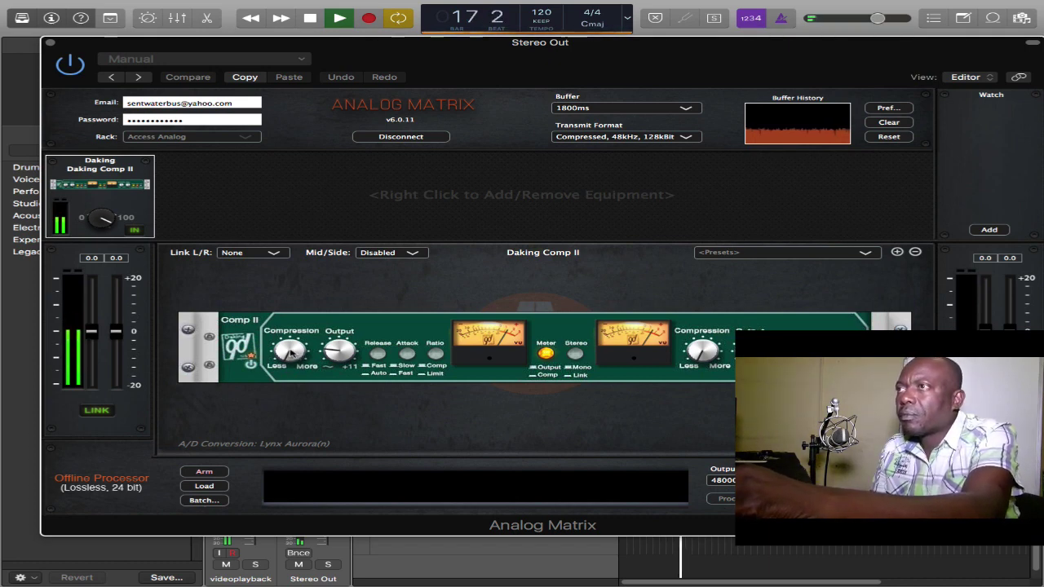
Adjust the Daking Comp II's first-channel Compression slightly and lower the system output volume.
drag(290, 352, 288, 347)
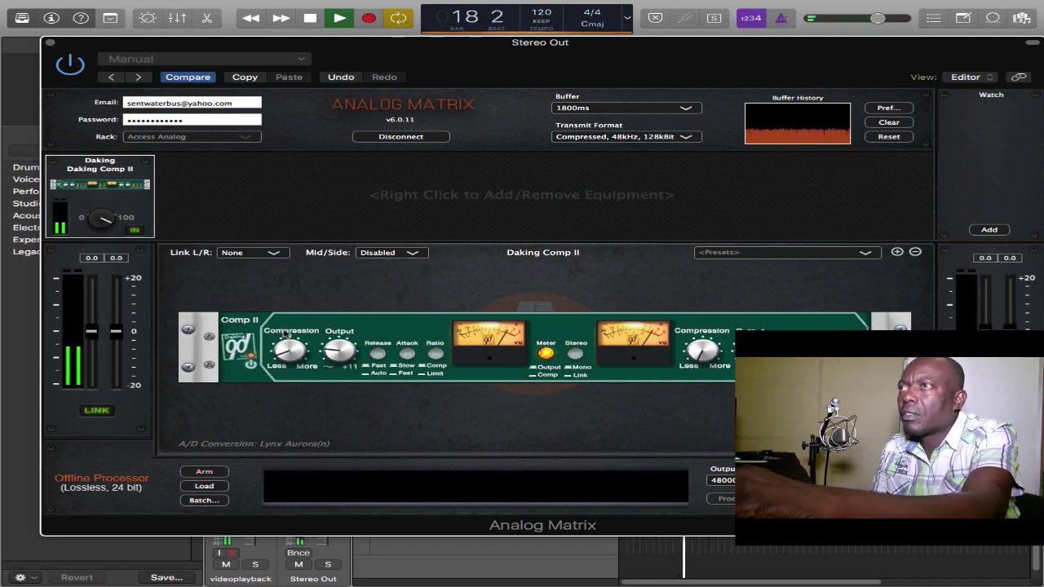
mouse_move(824, 5)
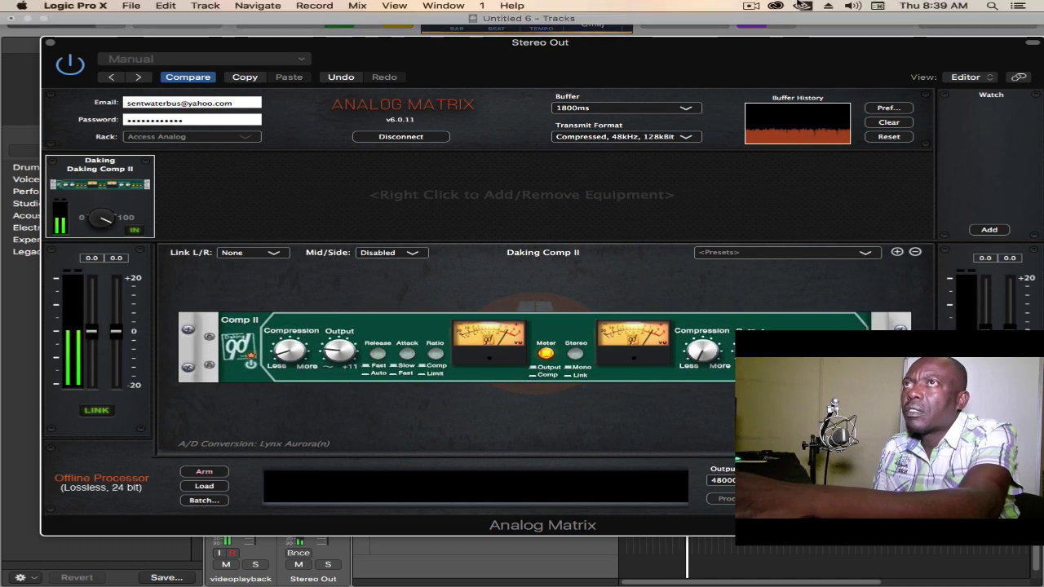
click(851, 6)
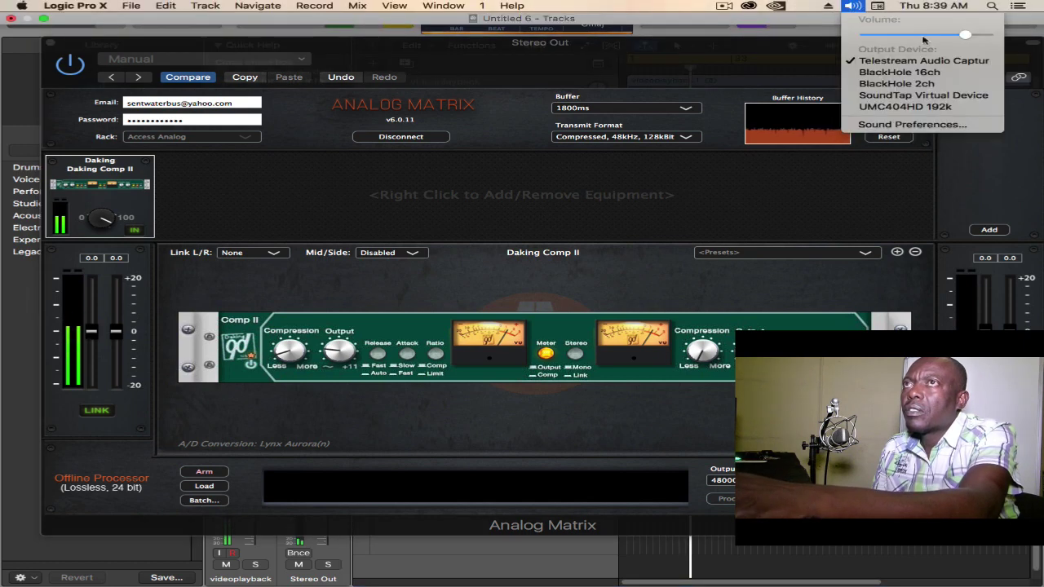
drag(973, 38, 942, 37)
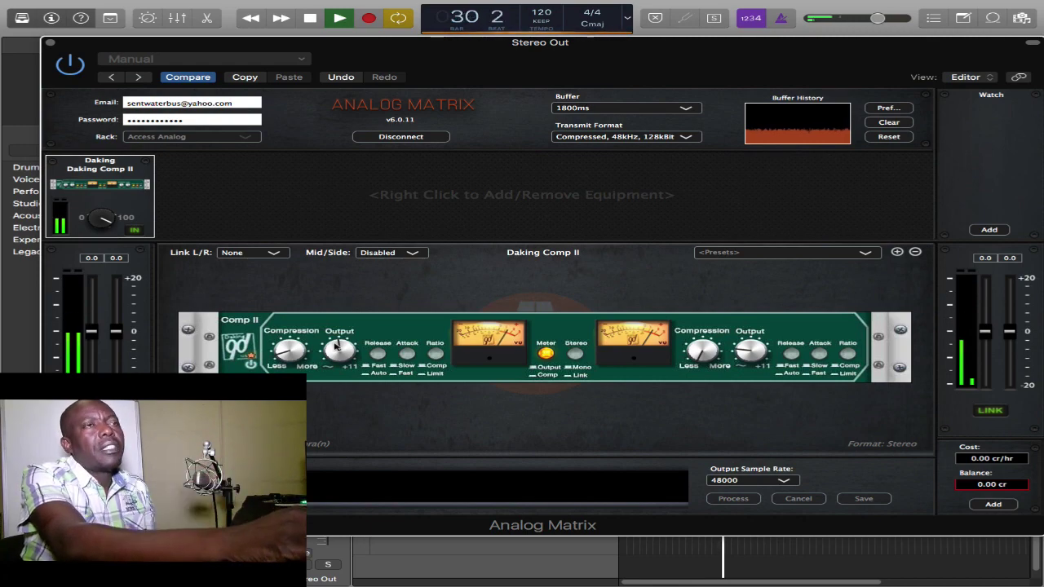
Review the available output sample rates and buffer sizes in the plug-in.
click(788, 481)
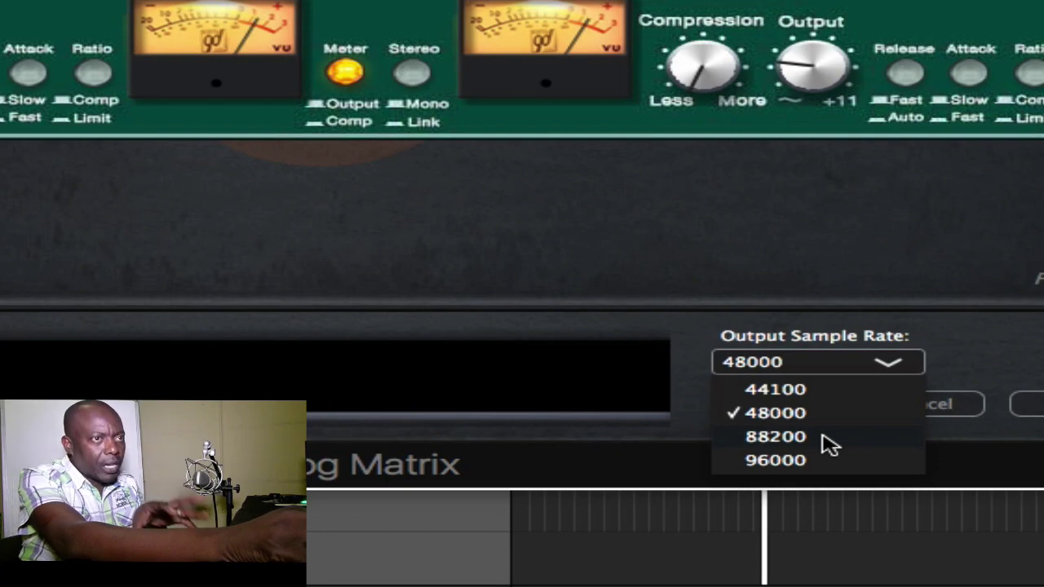
key(Escape)
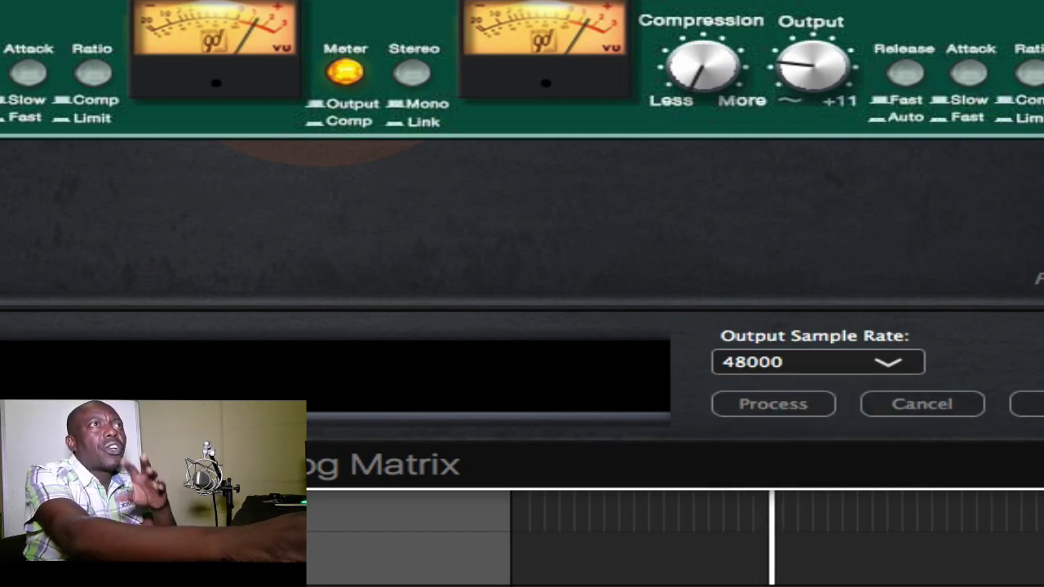
click(686, 109)
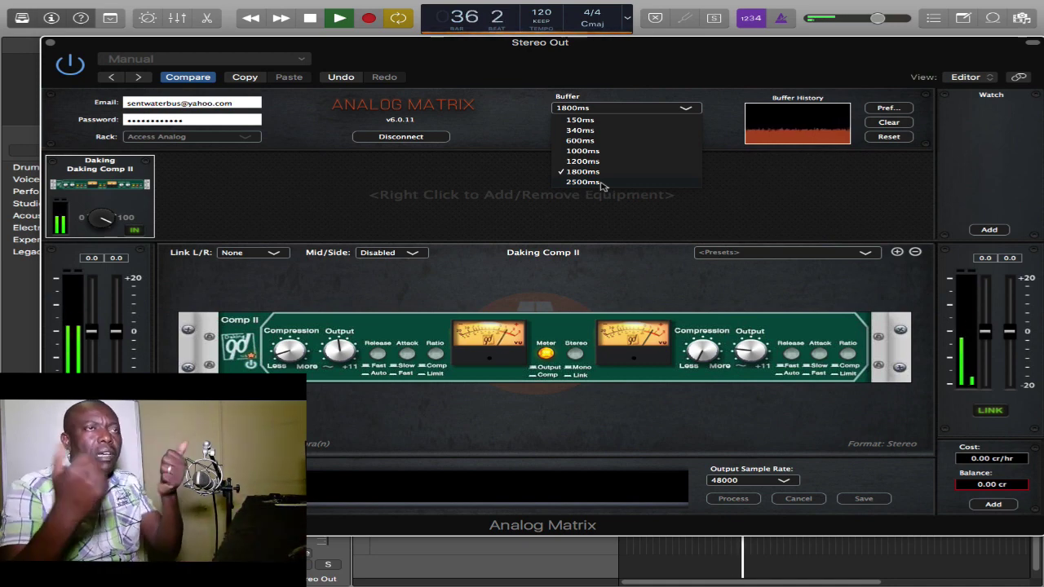
click(512, 404)
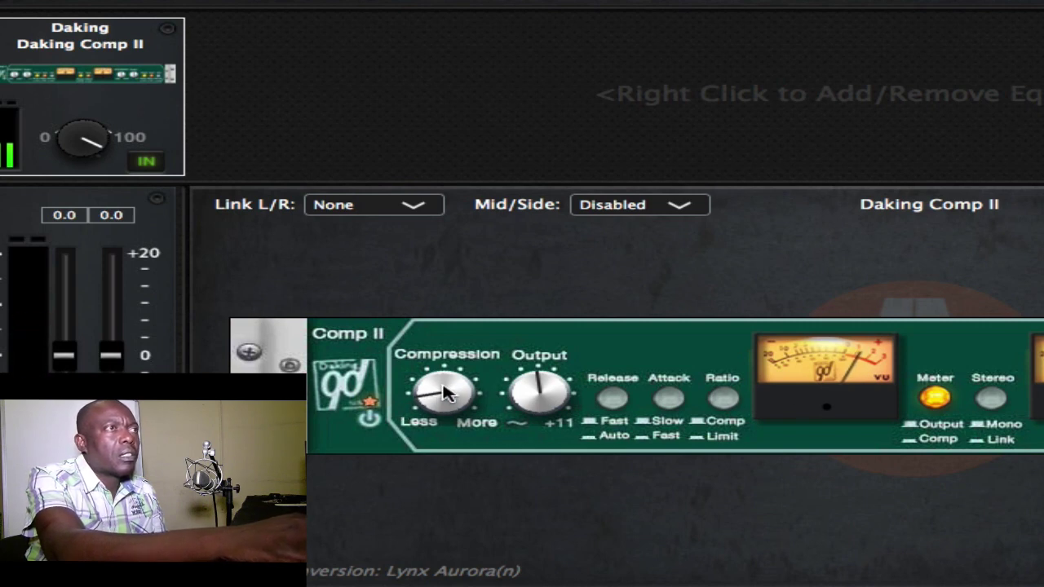
Raise the Comp II's first-channel Compression to about the 11 o'clock position and engage that channel's Release and Ratio switches.
drag(441, 363, 439, 333)
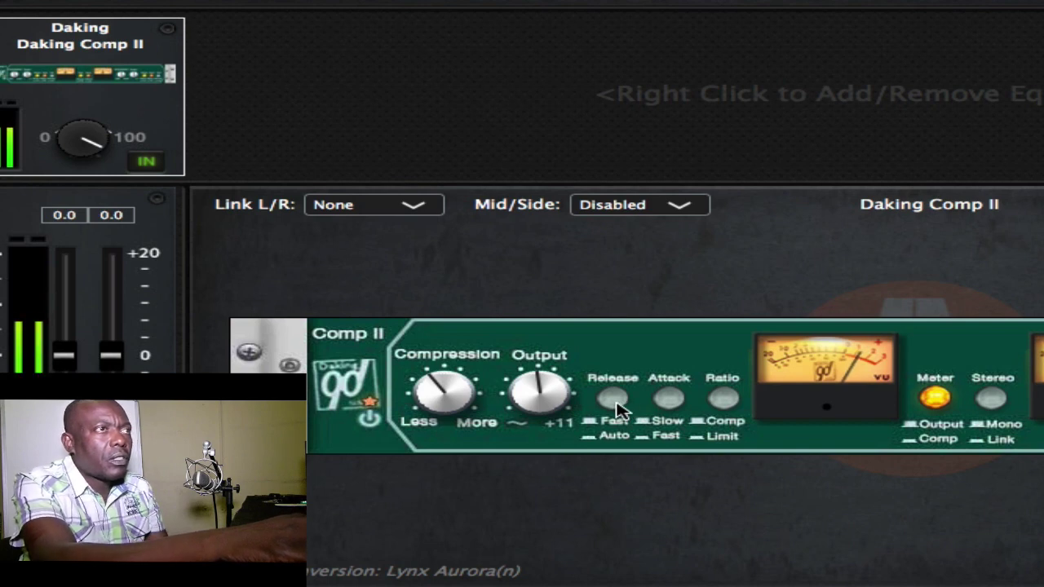
click(615, 402)
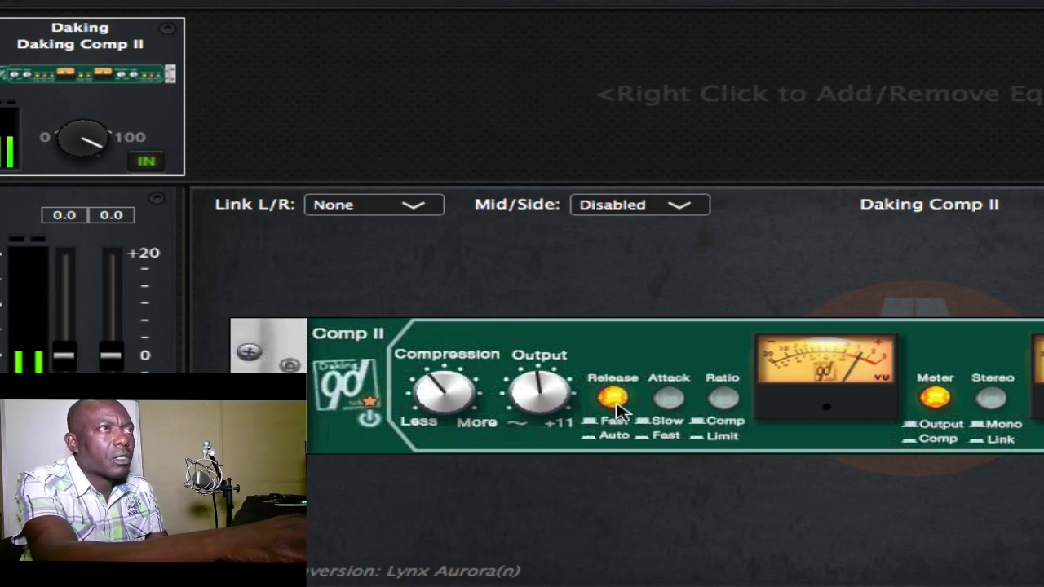
click(723, 399)
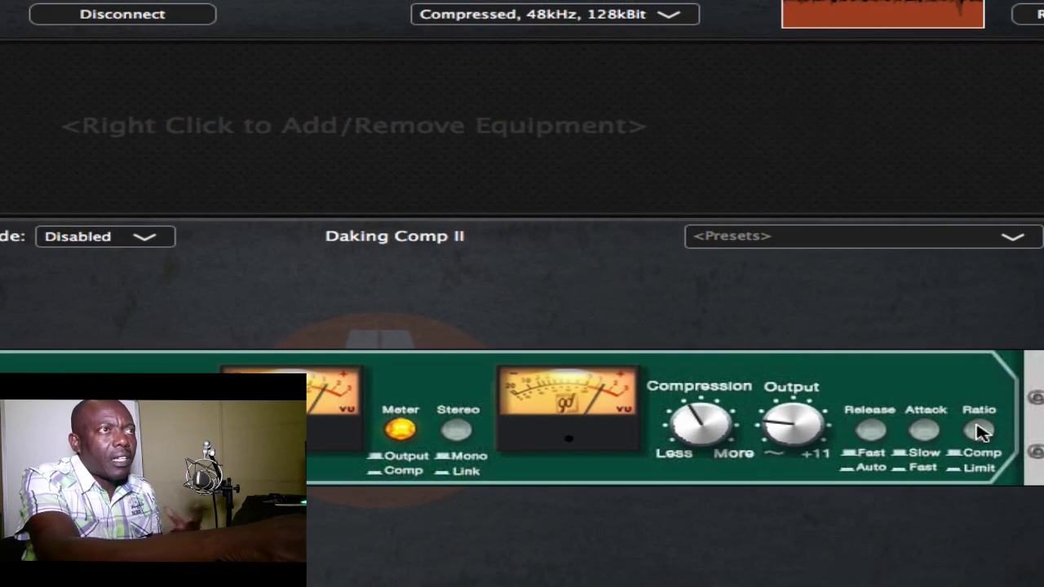
Engage the Ratio, Attack and Release switches on the Comp II's second channel.
click(980, 432)
click(925, 432)
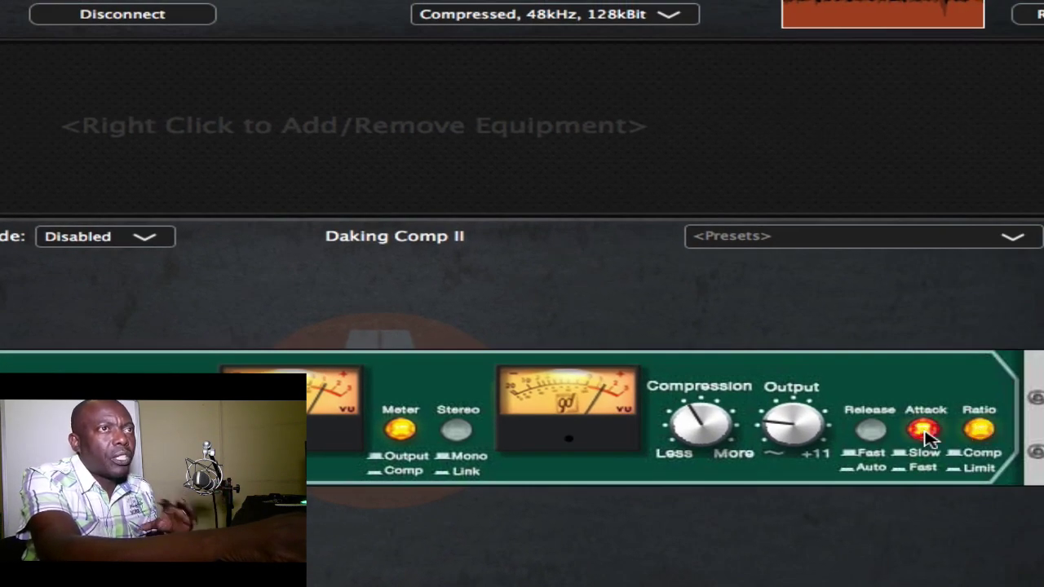
click(862, 445)
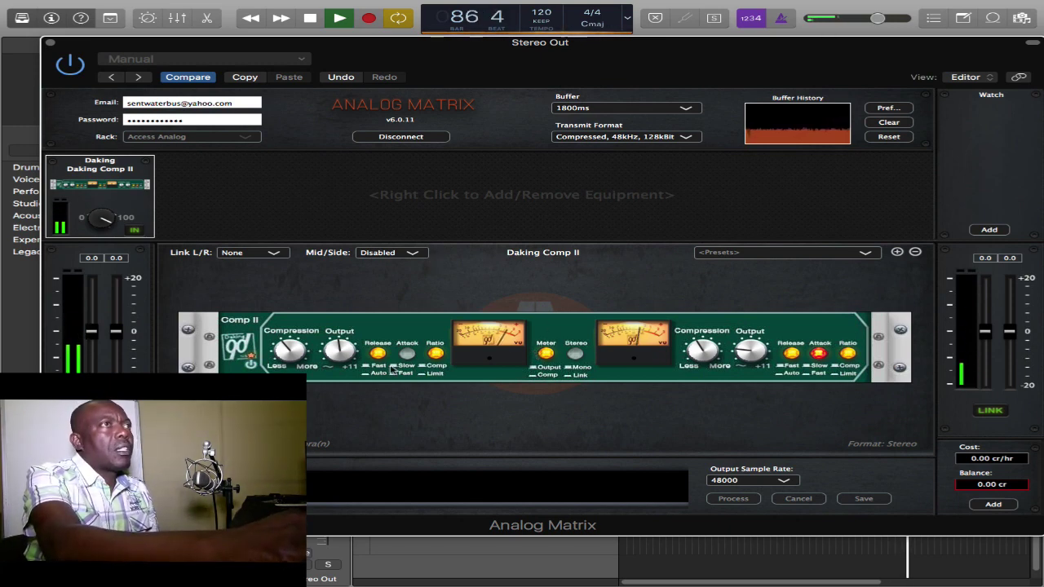
Add the free Aurora(n) Loopback utility to the rack and enable its Mid/Side mode.
right_click(455, 196)
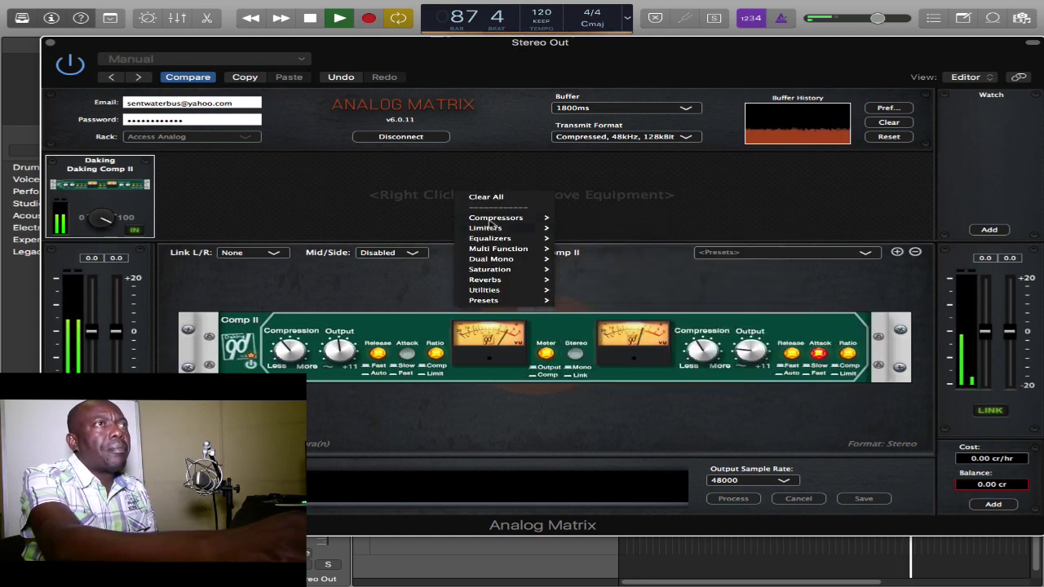
mouse_move(495, 222)
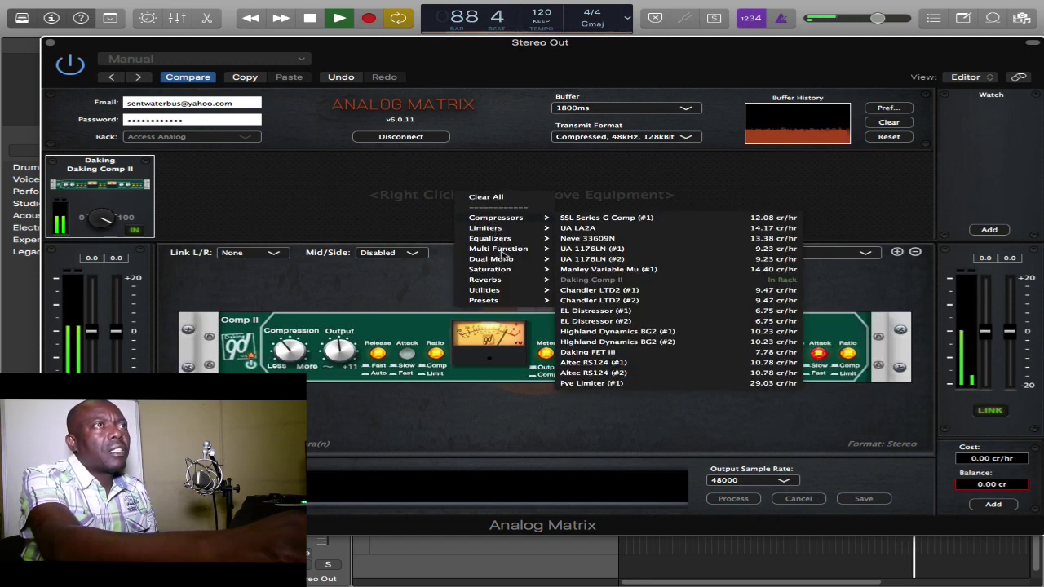
mouse_move(505, 260)
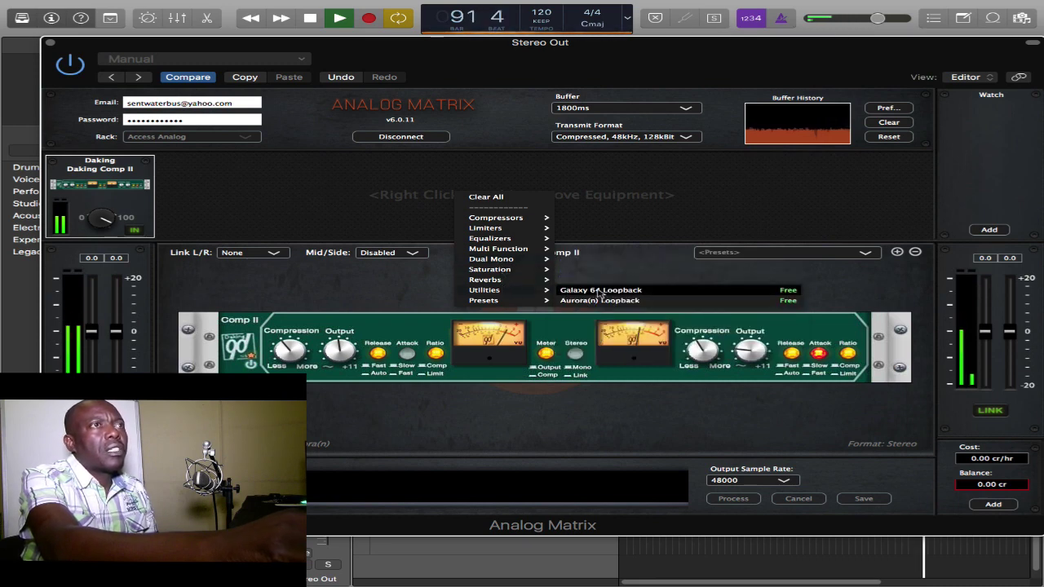
click(608, 302)
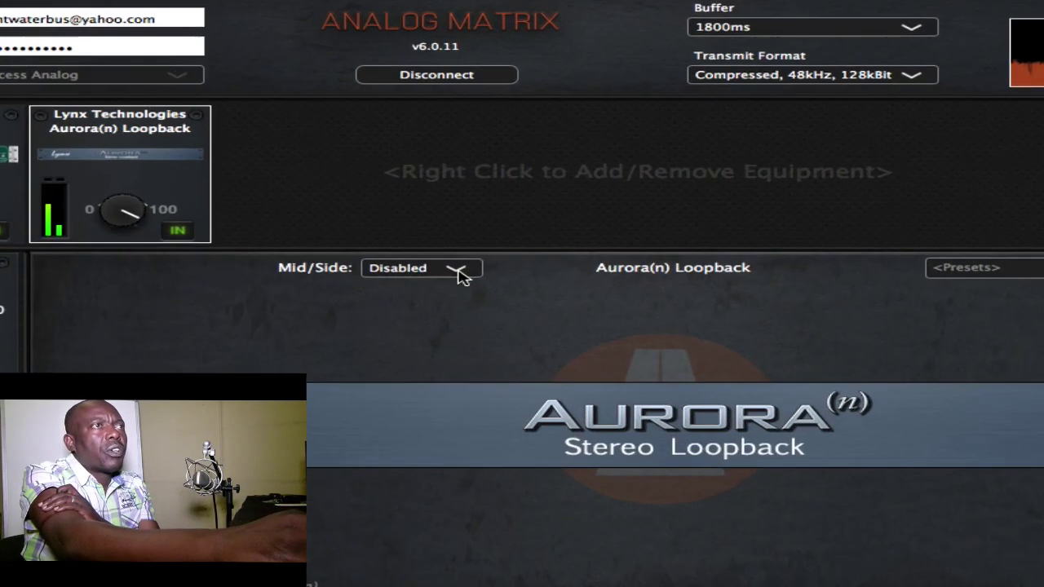
click(414, 253)
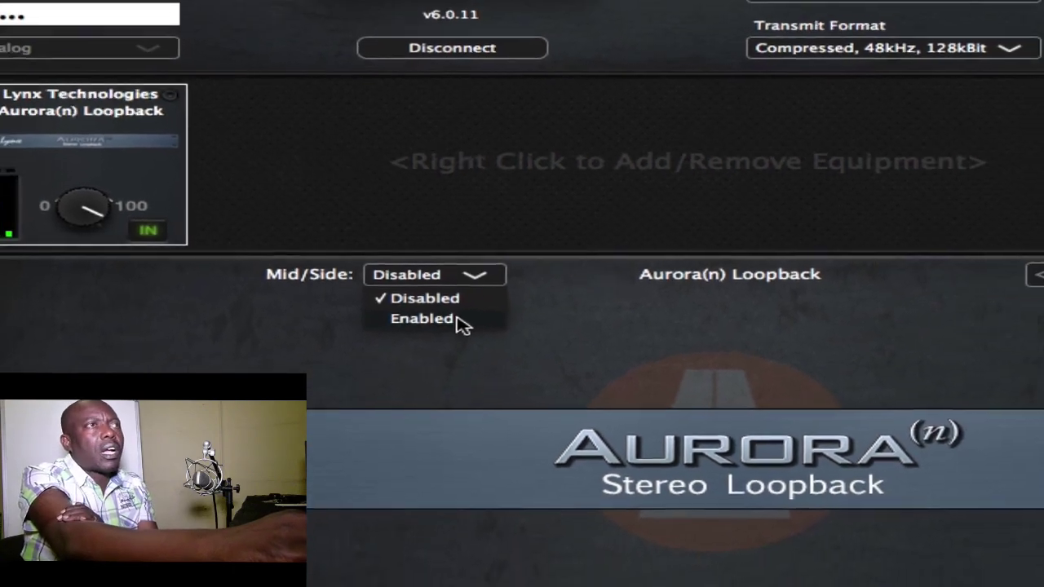
click(467, 327)
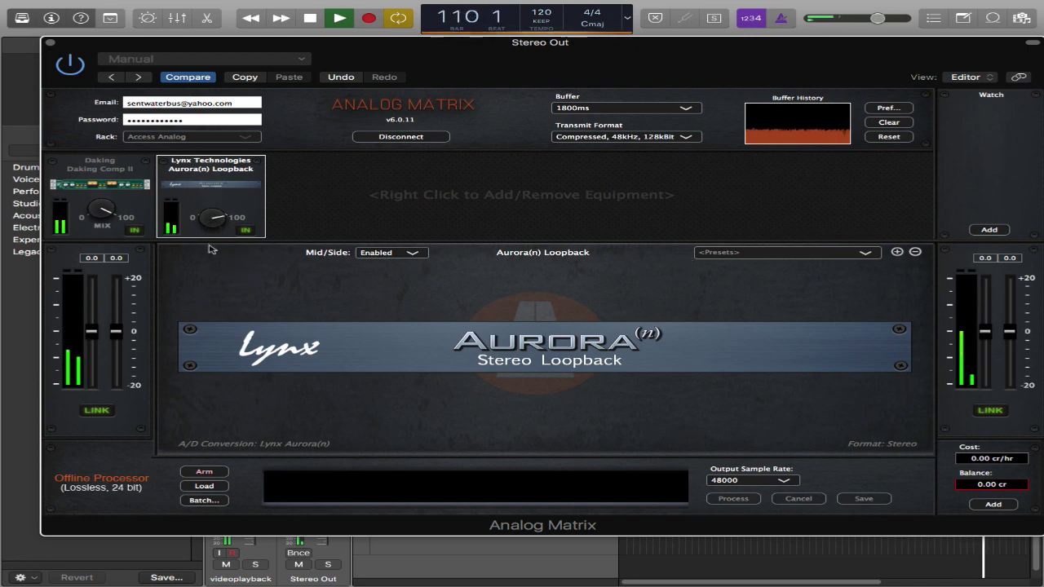
Bypass and re-engage the Aurora(n) Loopback while lowering its mix to about 50.
click(244, 233)
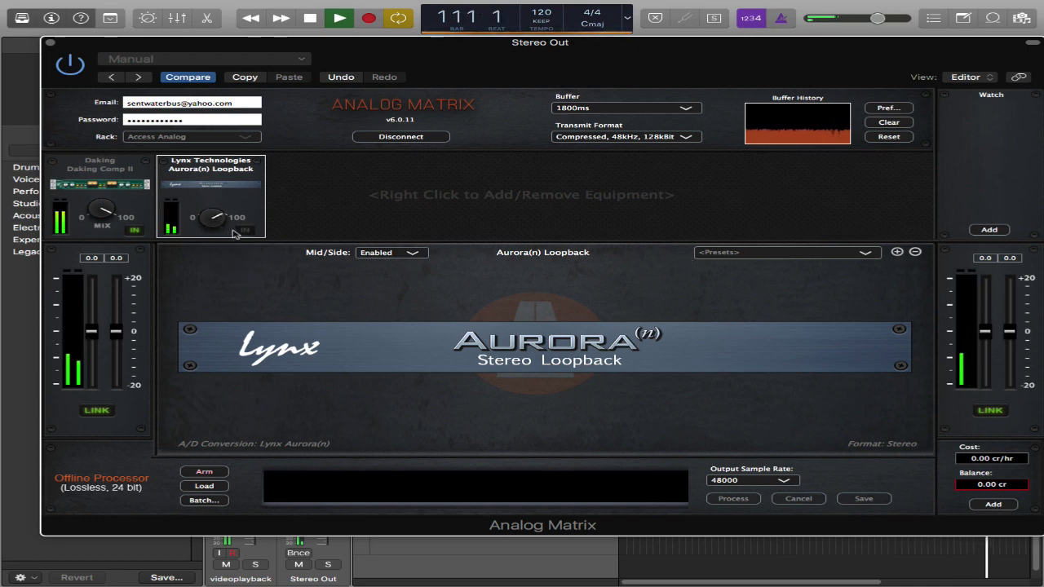
drag(219, 225, 226, 241)
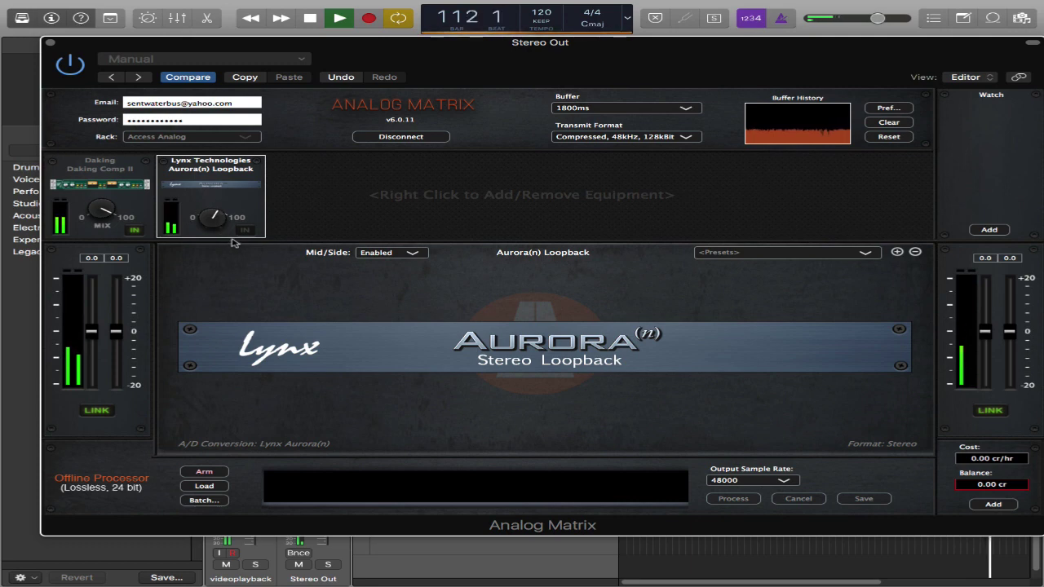
click(245, 231)
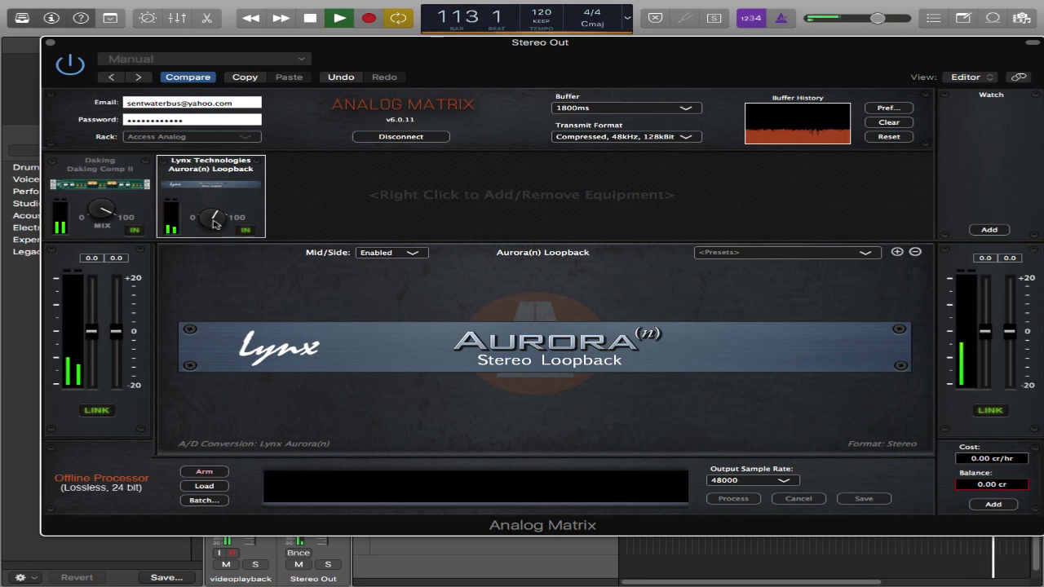
drag(216, 223, 219, 234)
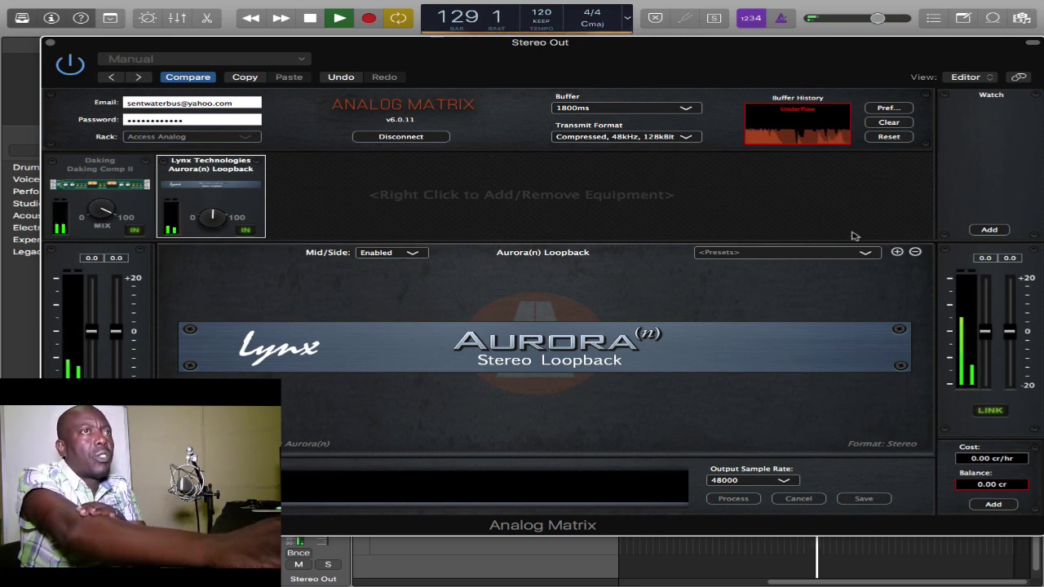
Check the Aurora(n) Loopback's presets and stop playback.
click(867, 253)
click(761, 265)
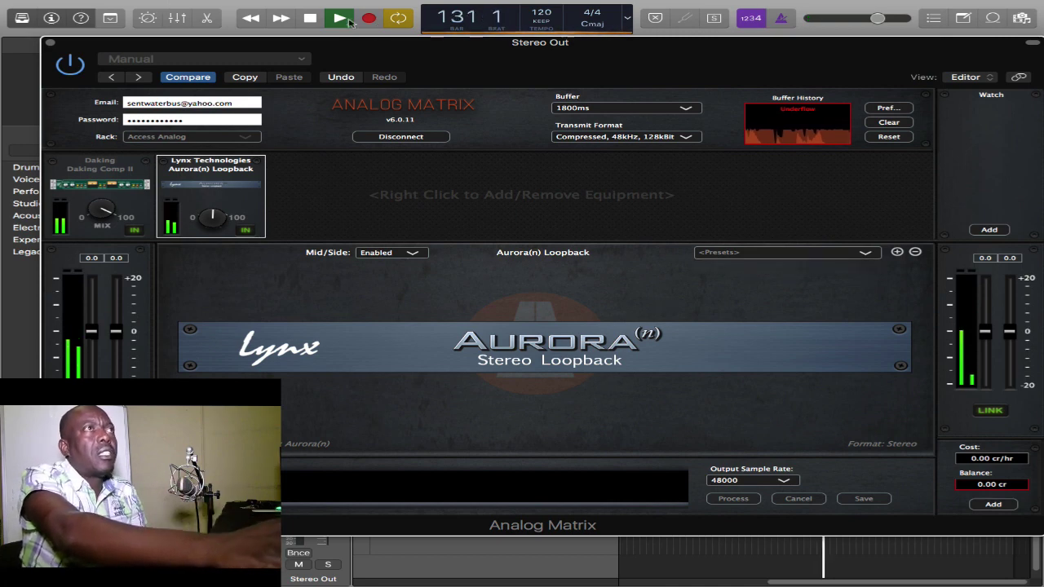
click(310, 20)
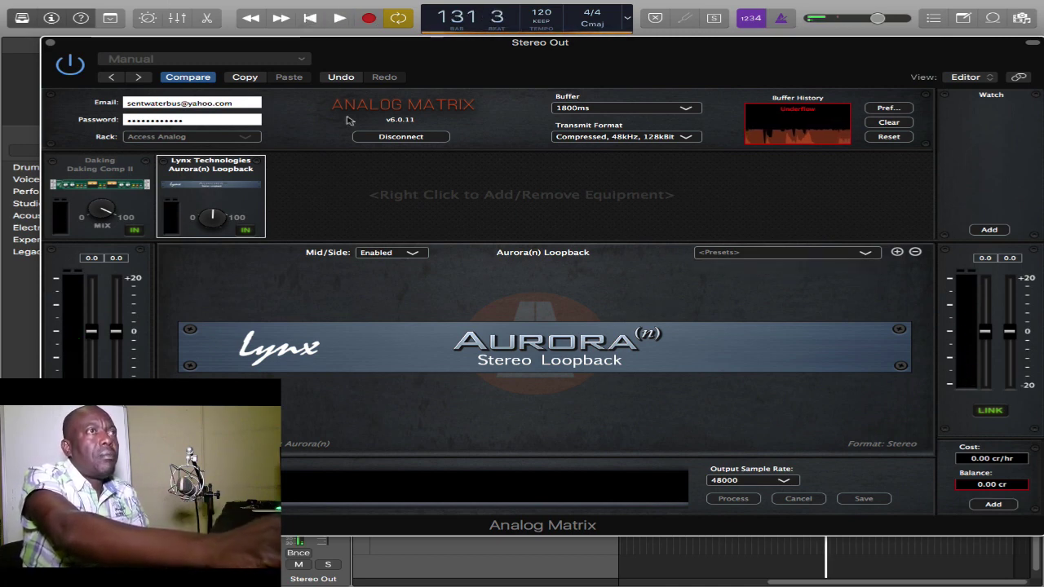
Add the Galaxy 64 Loopback utility to the equipment rack after the Aurora(n) Loopback.
right_click(492, 210)
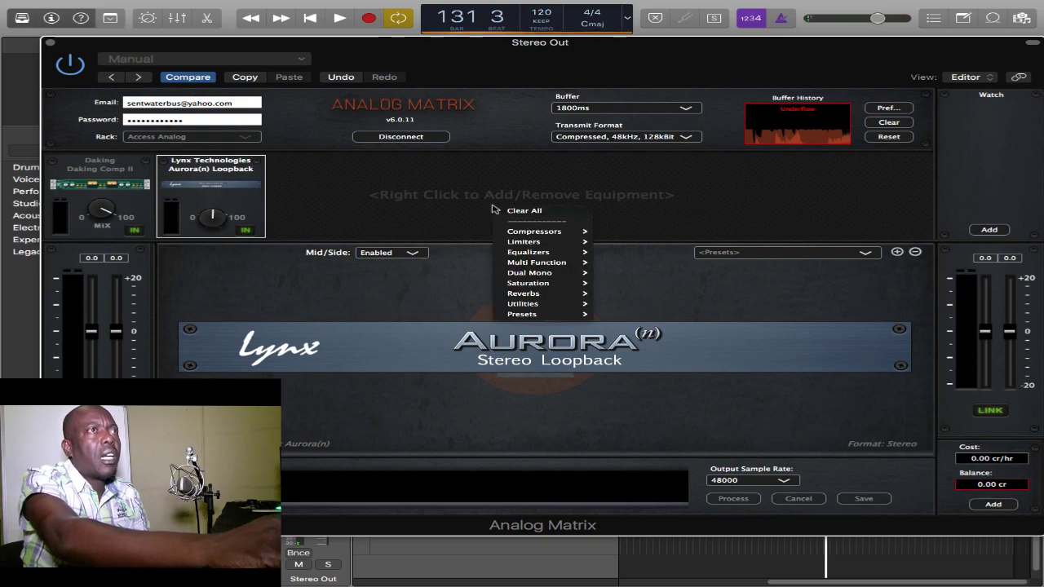
mouse_move(559, 240)
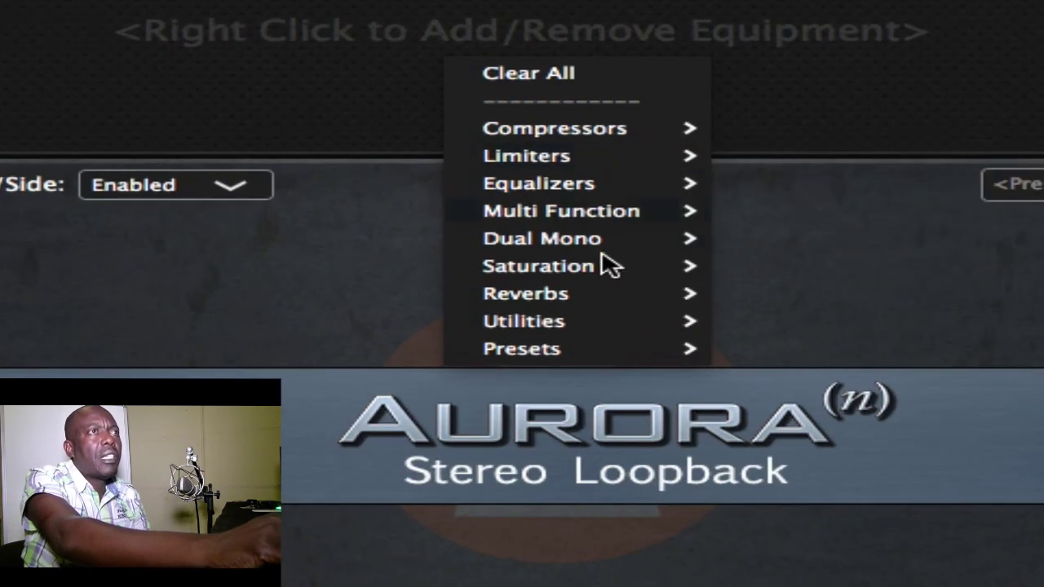
mouse_move(598, 295)
mouse_move(596, 320)
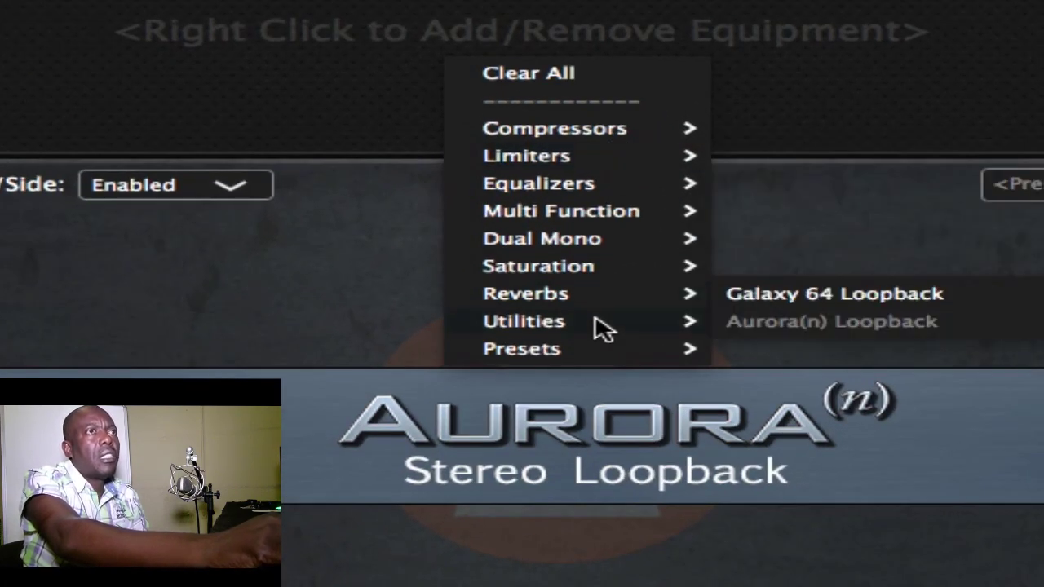
click(781, 296)
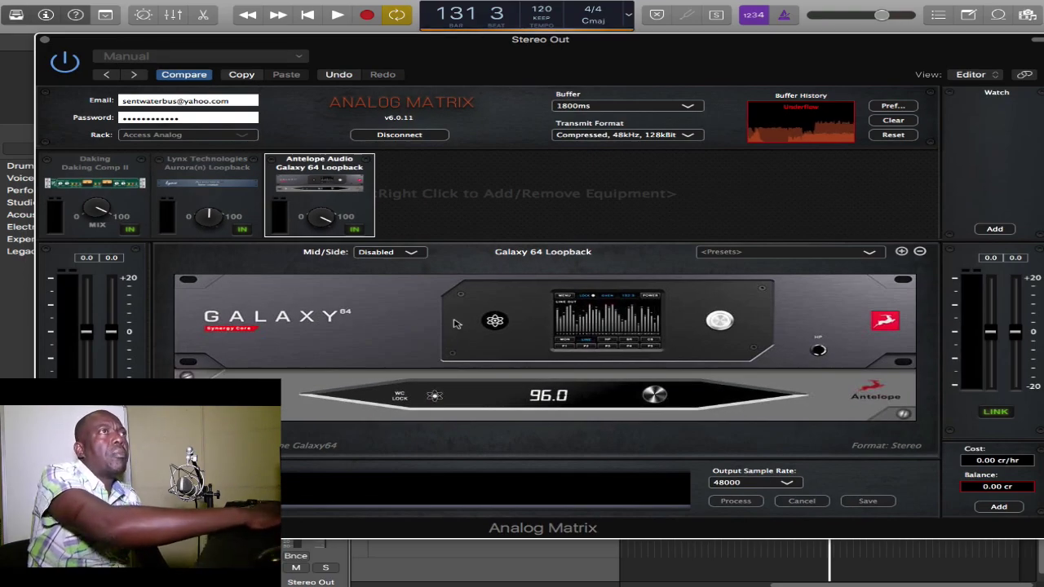
Play the track with the Galaxy 64 Loopback's Mid/Side mode enabled and toggle the whole plug-in's bypass to compare the sound.
key(space)
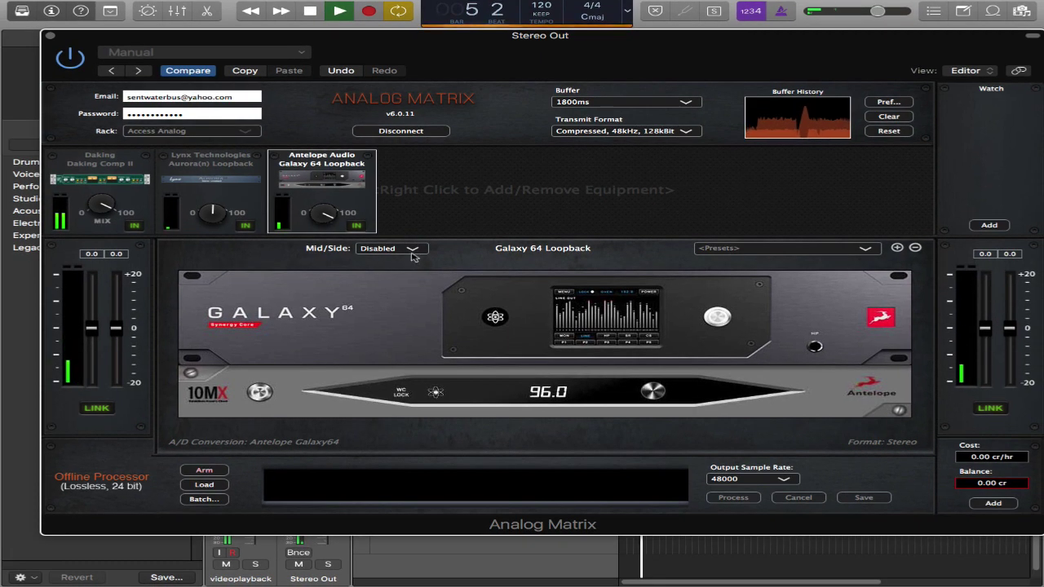
click(412, 249)
click(387, 272)
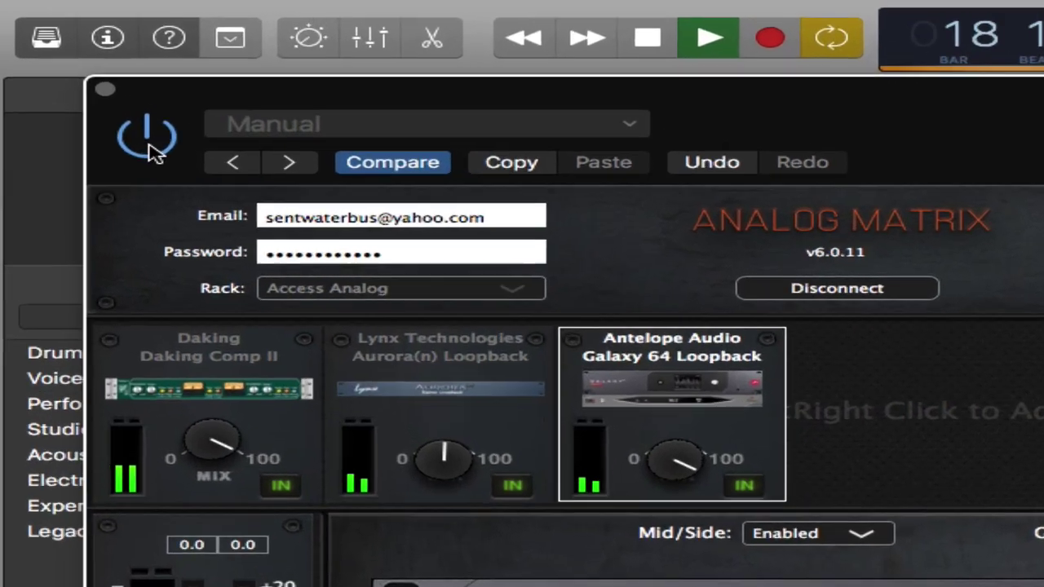
click(71, 63)
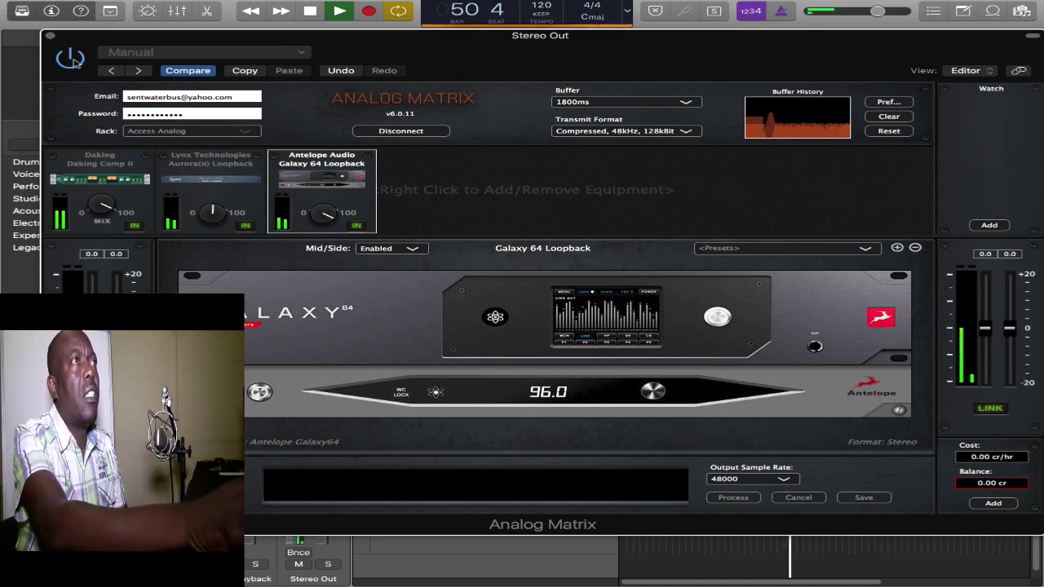
Try the dual mono UA 1176LN in the equipment rack, stop playback and remove the unit again.
right_click(508, 196)
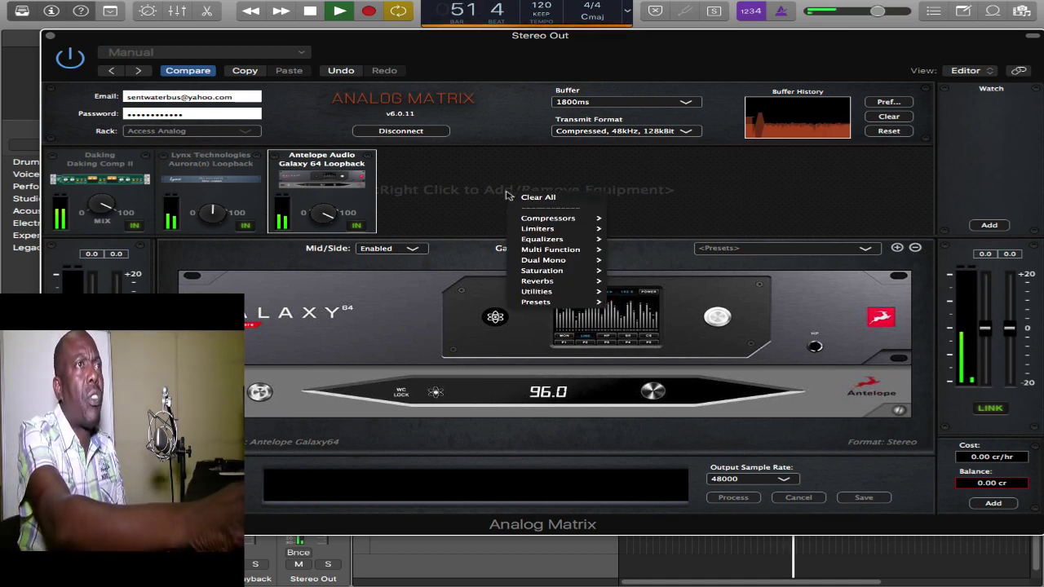
mouse_move(558, 263)
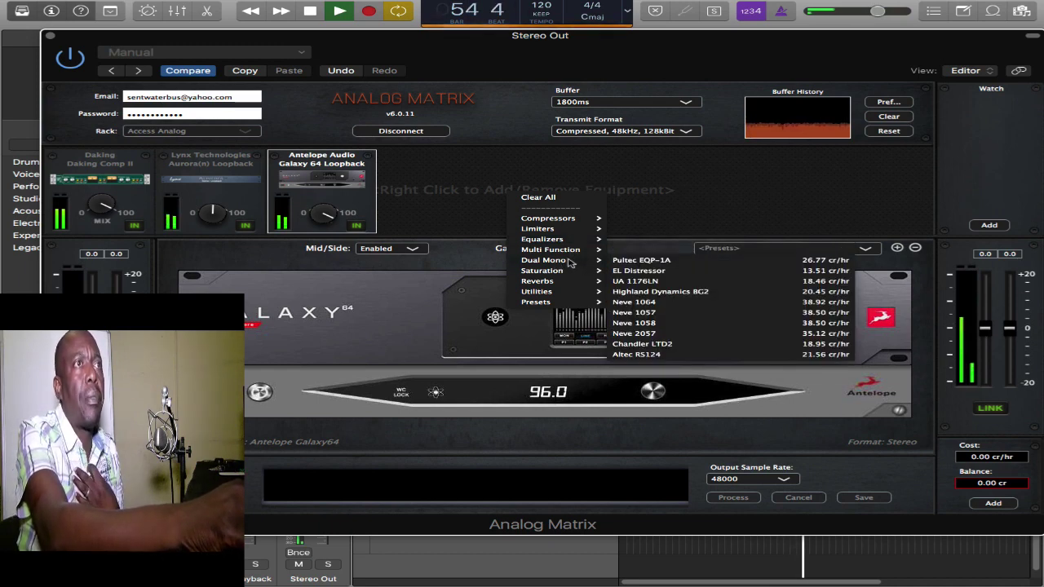
click(645, 281)
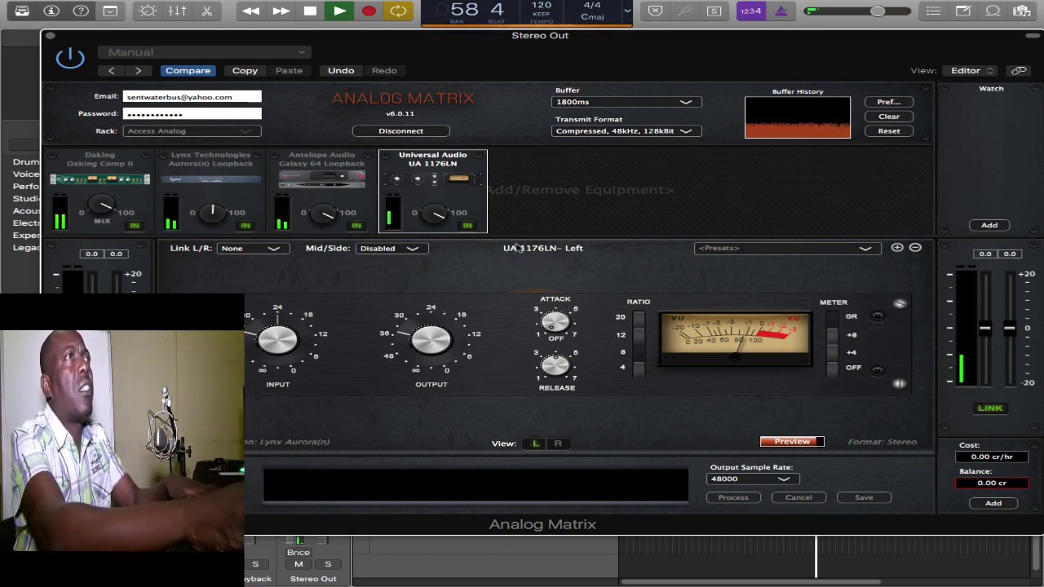
key(space)
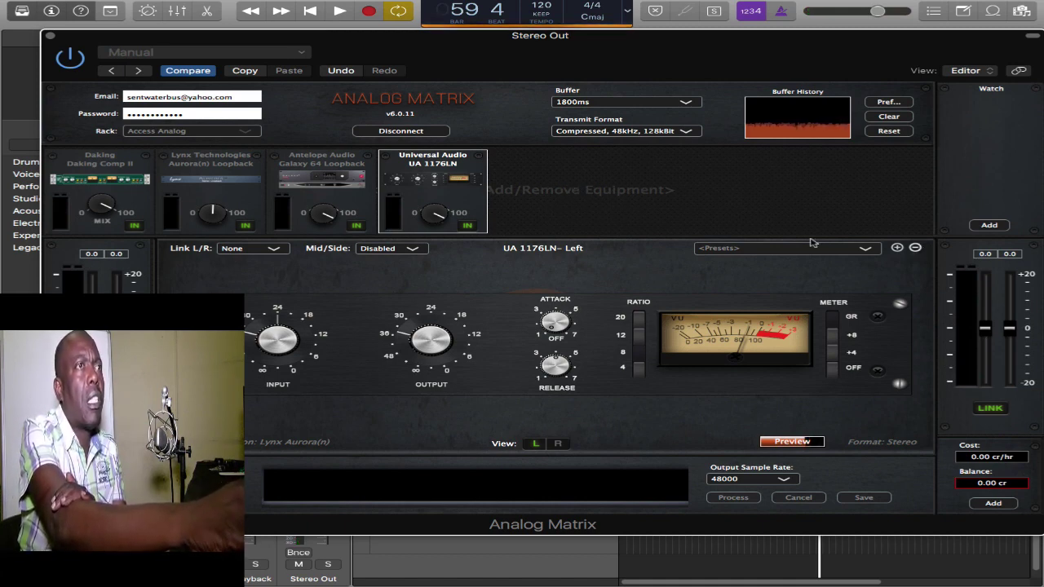
key(Delete)
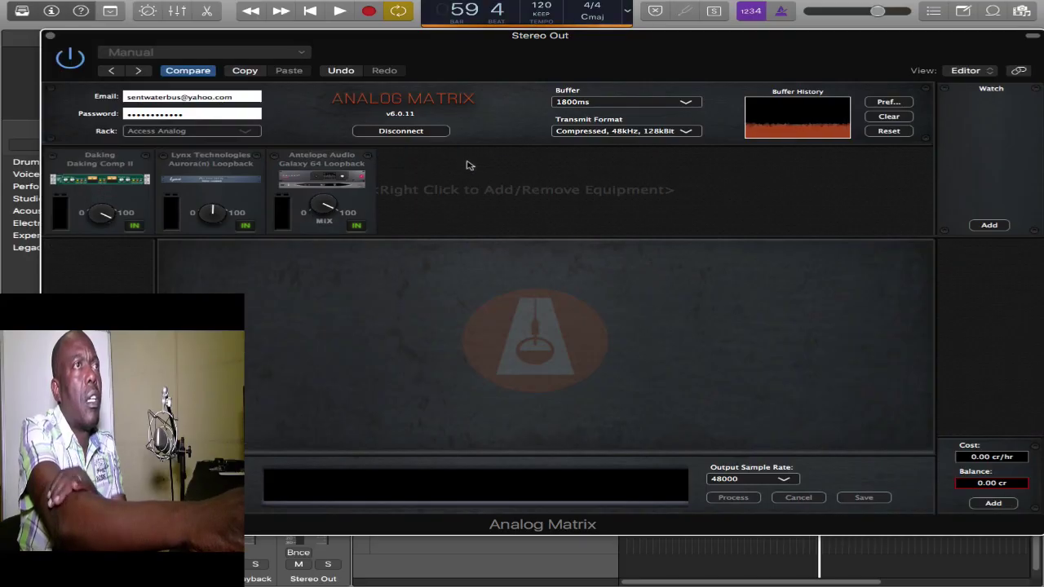
Add the EL Distressor (#1) compressor to the equipment rack.
right_click(469, 166)
mouse_move(526, 193)
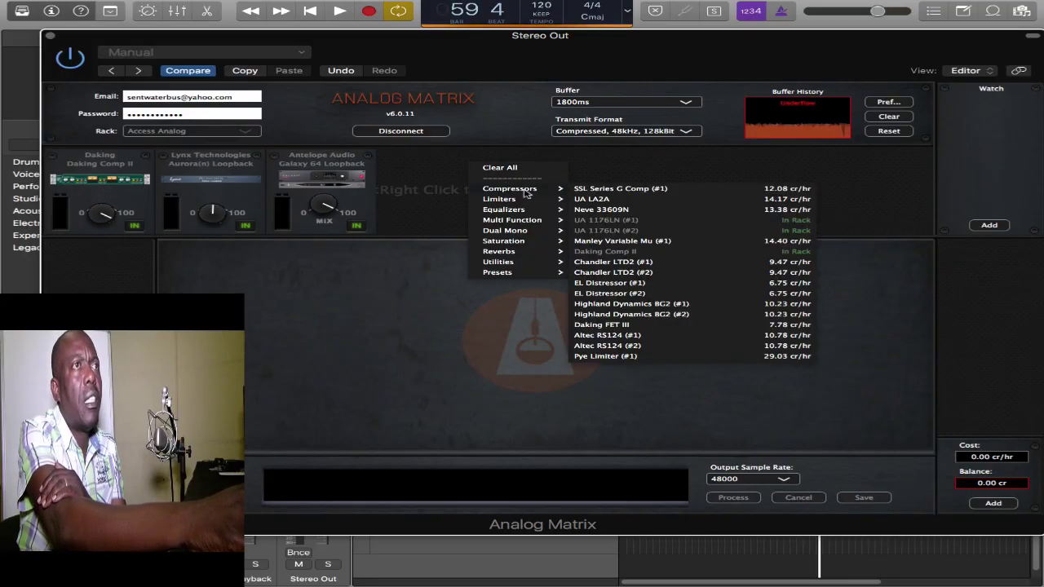
click(634, 283)
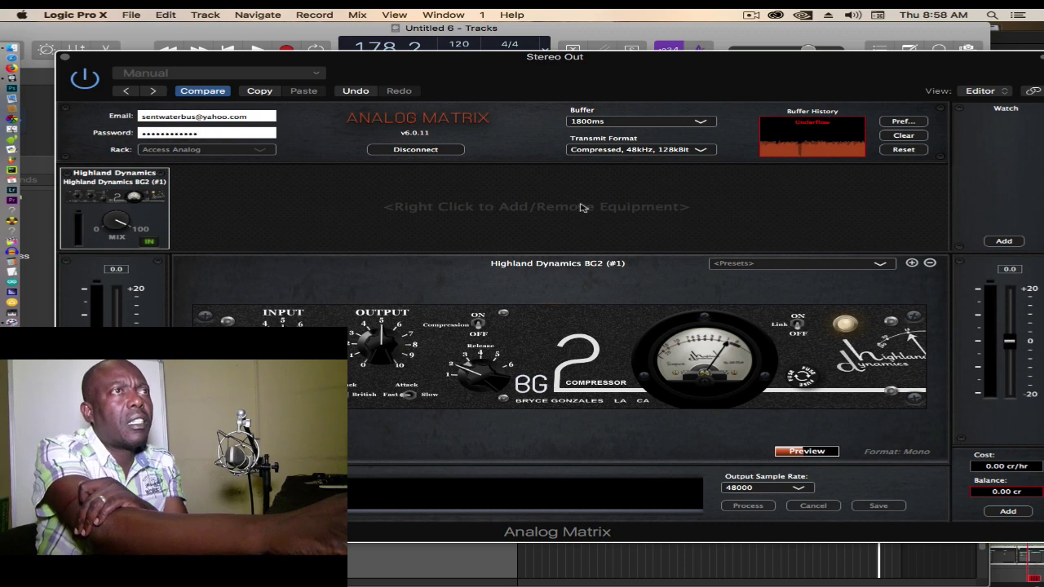
Add the Bricasti M7 Stereo Reverb and the Black Box HG-2 (#1) saturation unit to the equipment rack.
right_click(492, 205)
mouse_move(561, 232)
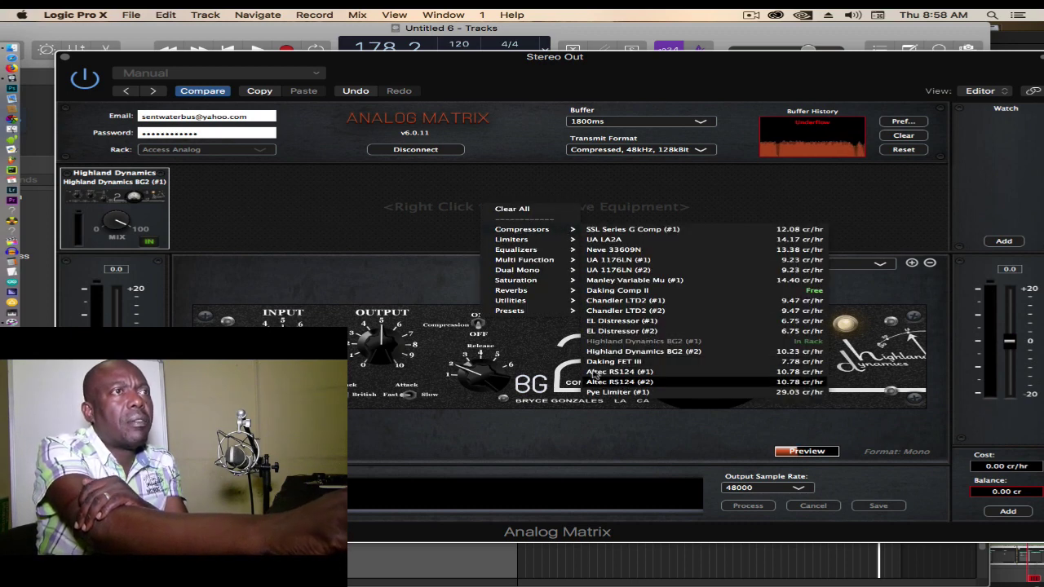
mouse_move(509, 293)
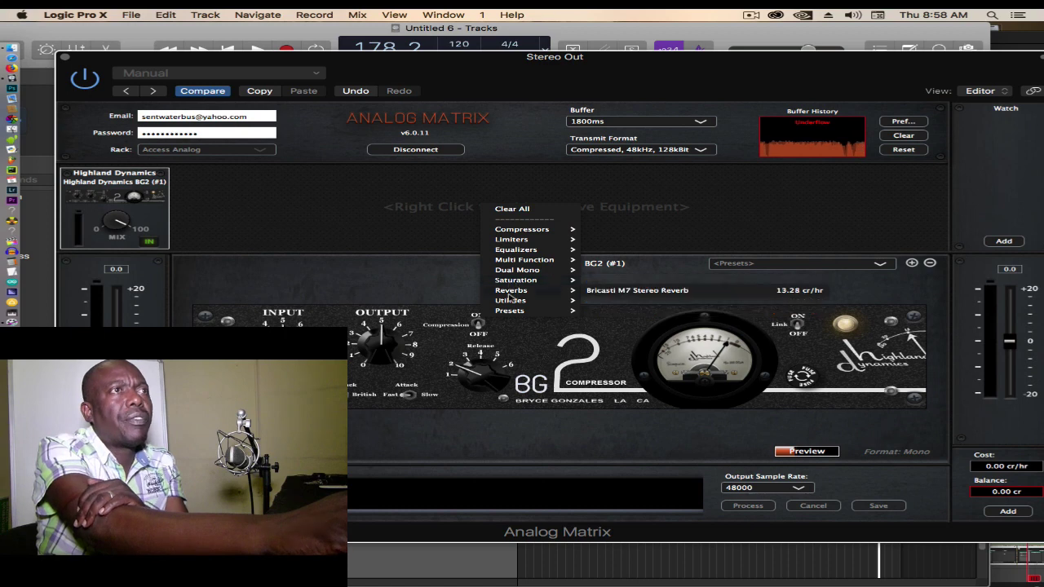
click(605, 292)
right_click(496, 200)
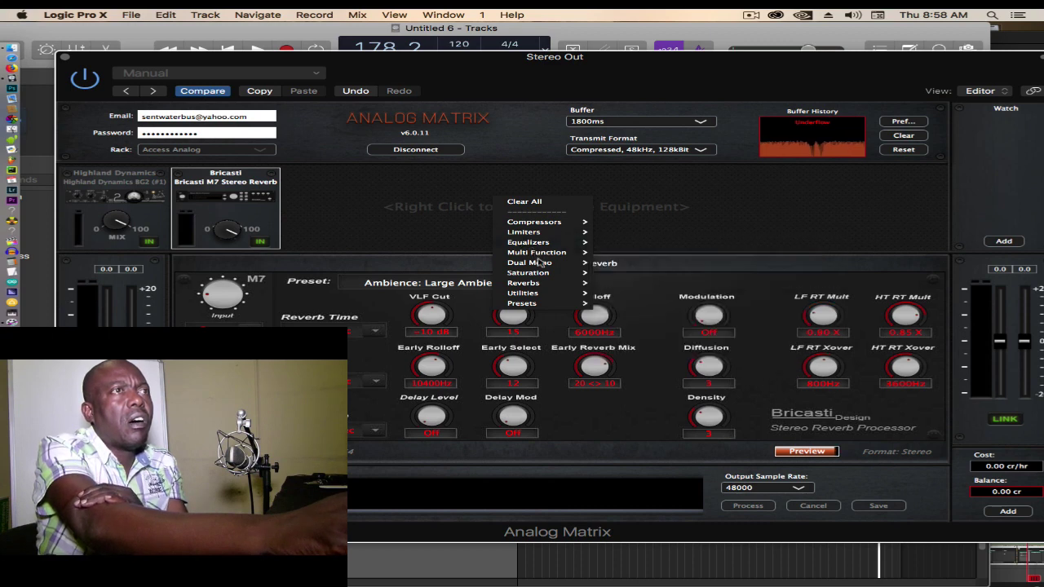
mouse_move(542, 275)
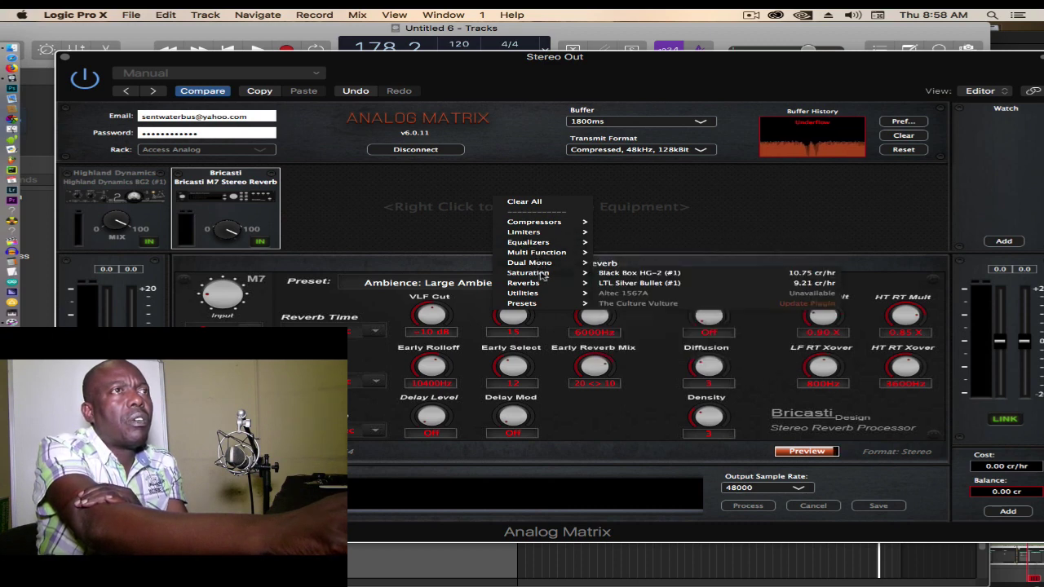
click(652, 275)
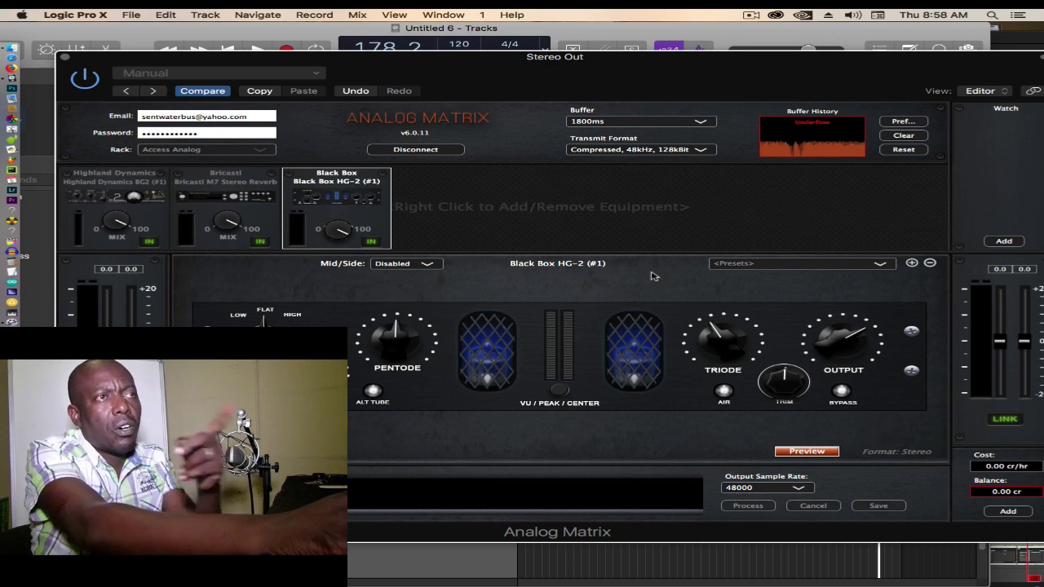
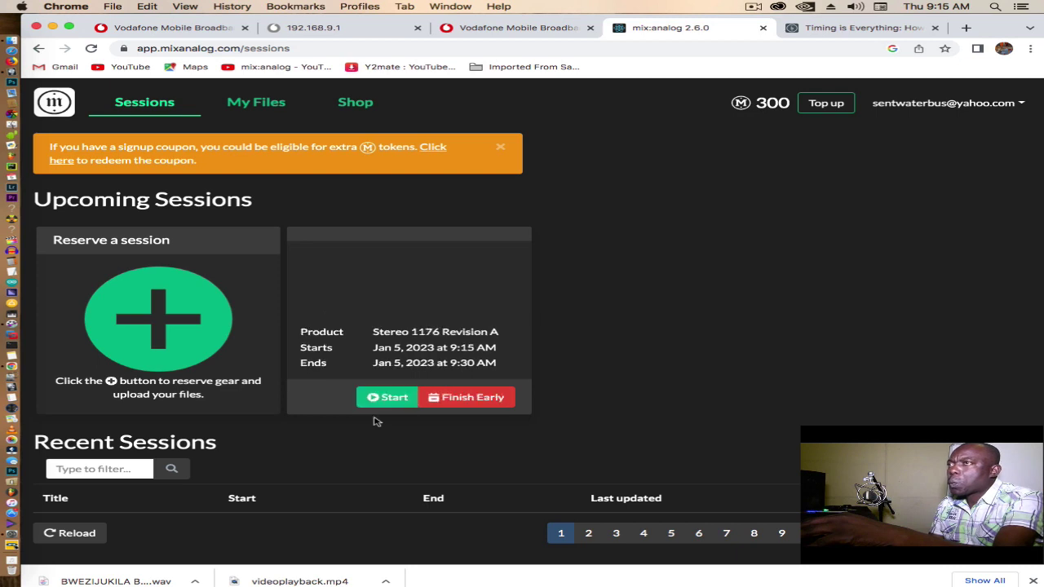
Start the reserved Stereo 1176 Revision A session in mix:analog in Chrome and load BWEZIJUKILA BY KAYE.wav as the source.
click(386, 400)
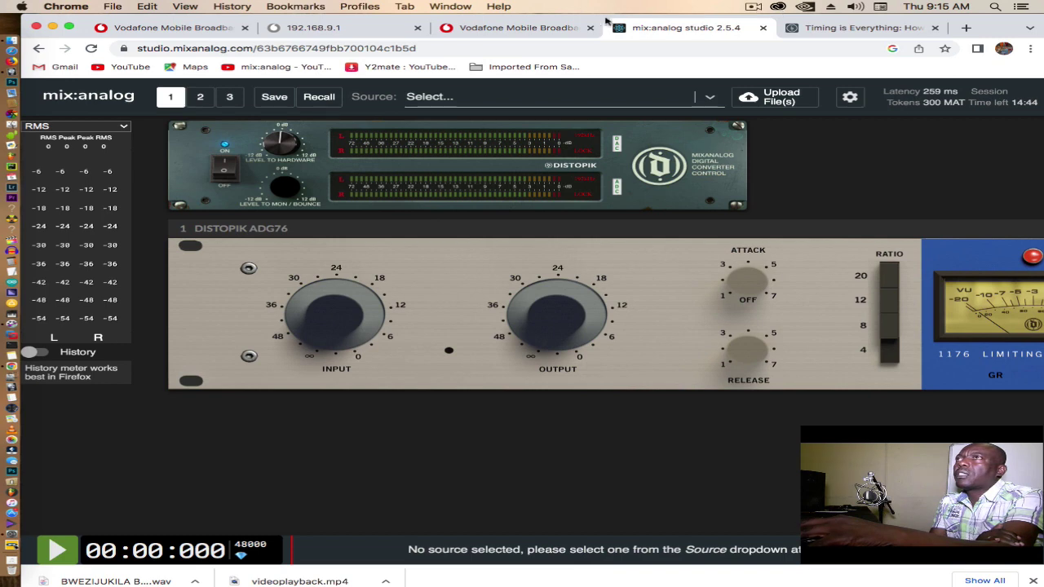
mouse_move(578, 15)
mouse_down()
mouse_move(534, 15)
mouse_move(559, 15)
mouse_up()
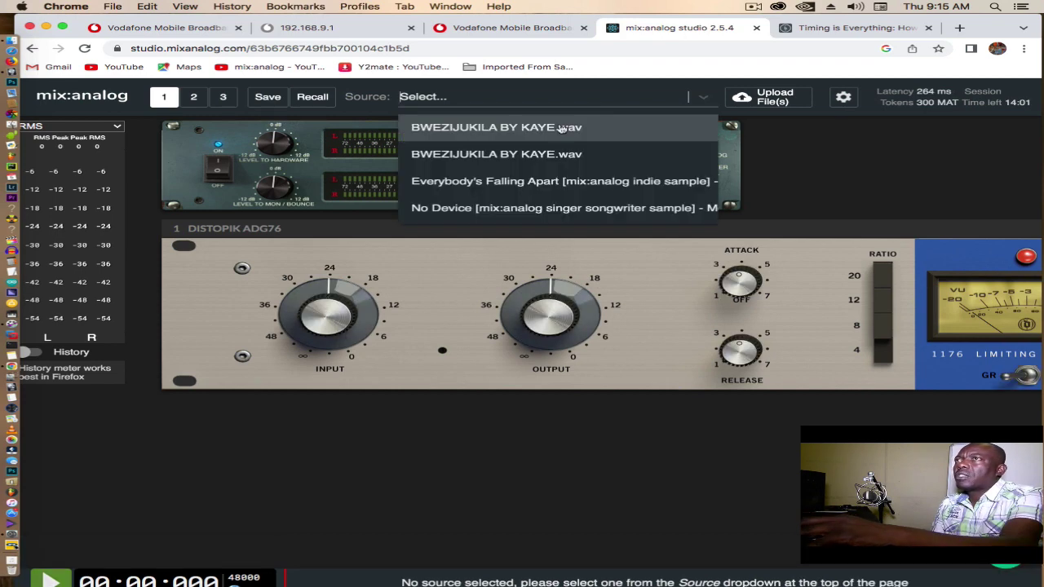
click(466, 123)
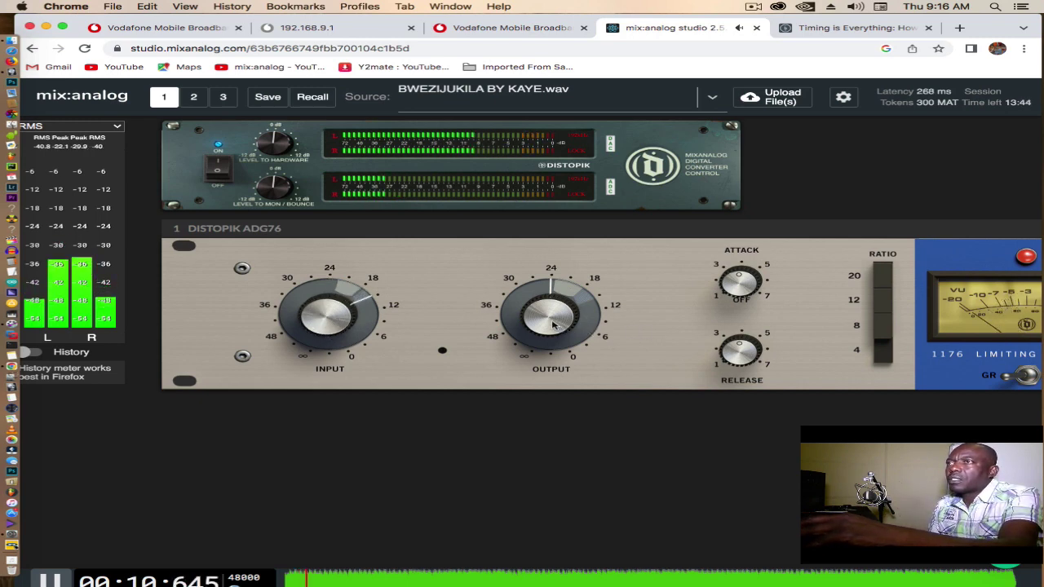
Raise the Distopik ADG76's output to about 7 and lower its input to about 33 while the track plays.
drag(547, 310, 541, 271)
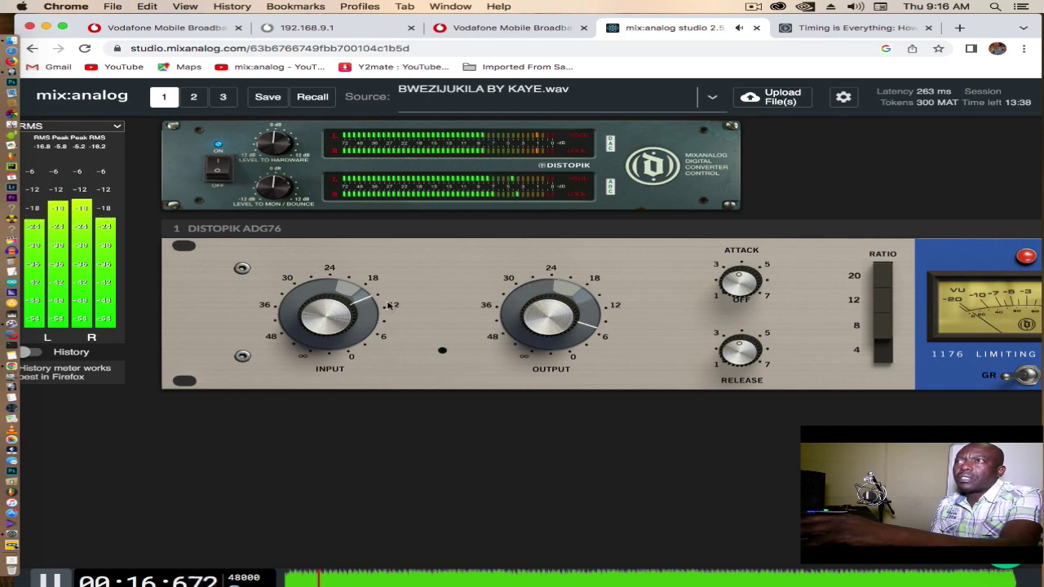
drag(315, 306, 319, 327)
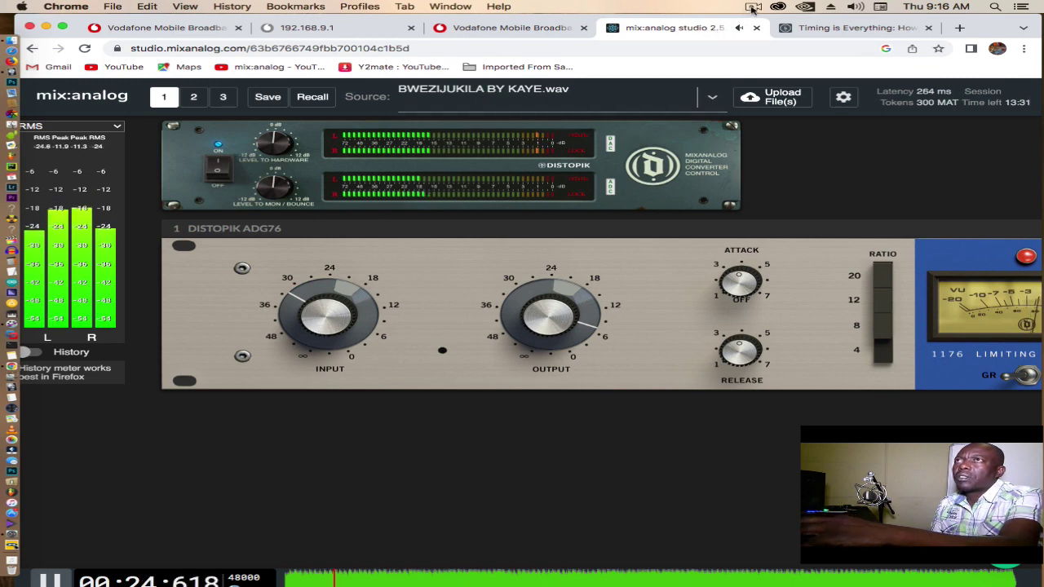
click(752, 7)
click(584, 454)
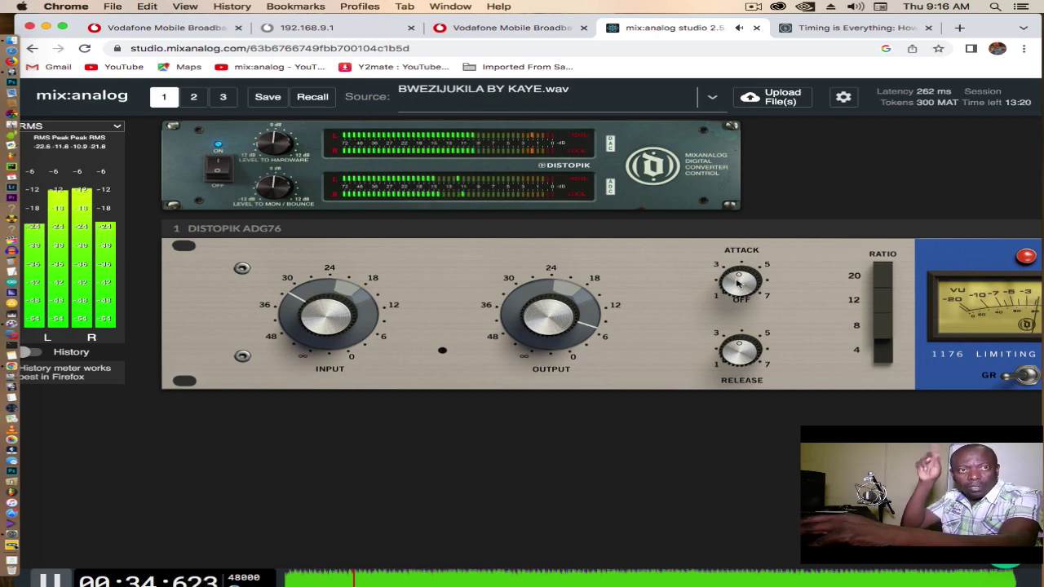
Set the ADG76 compressor's attack to just under 3 and its release to about 6.
drag(738, 282, 734, 301)
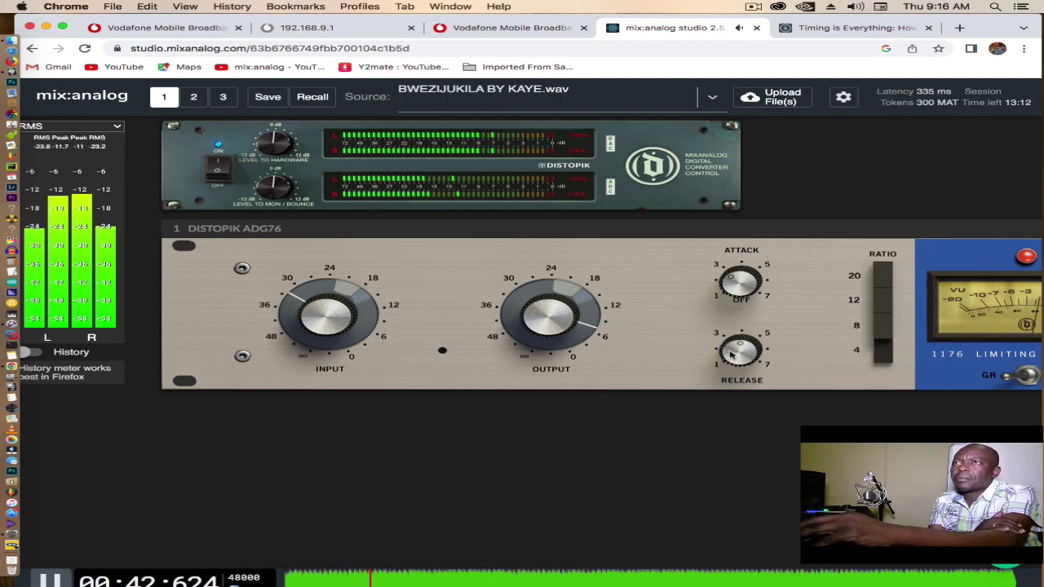
drag(732, 352, 718, 325)
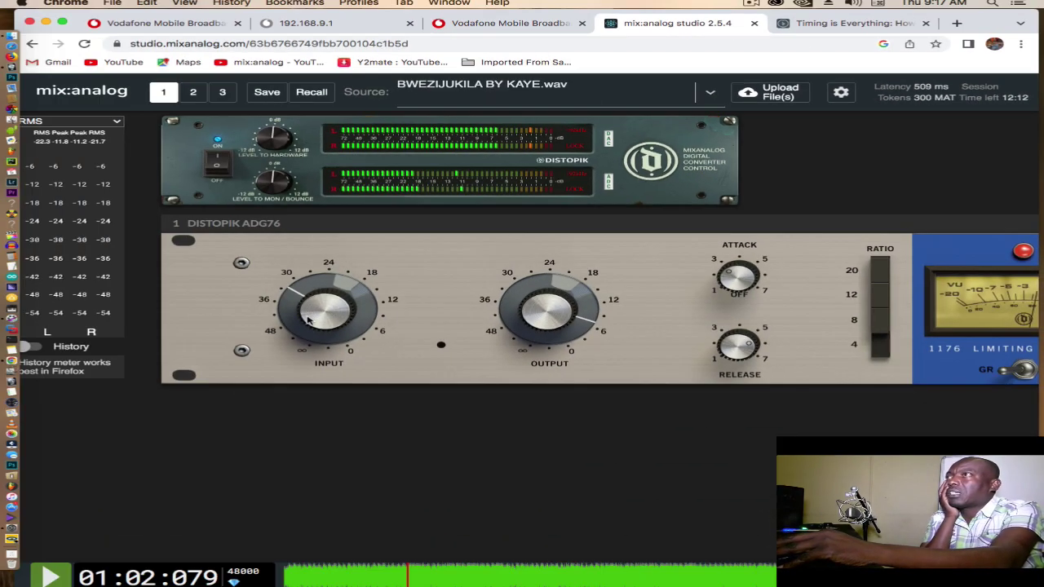
Restart playback of the track and set the ADG76 compressor's ratio to 12.
drag(683, 18, 694, 18)
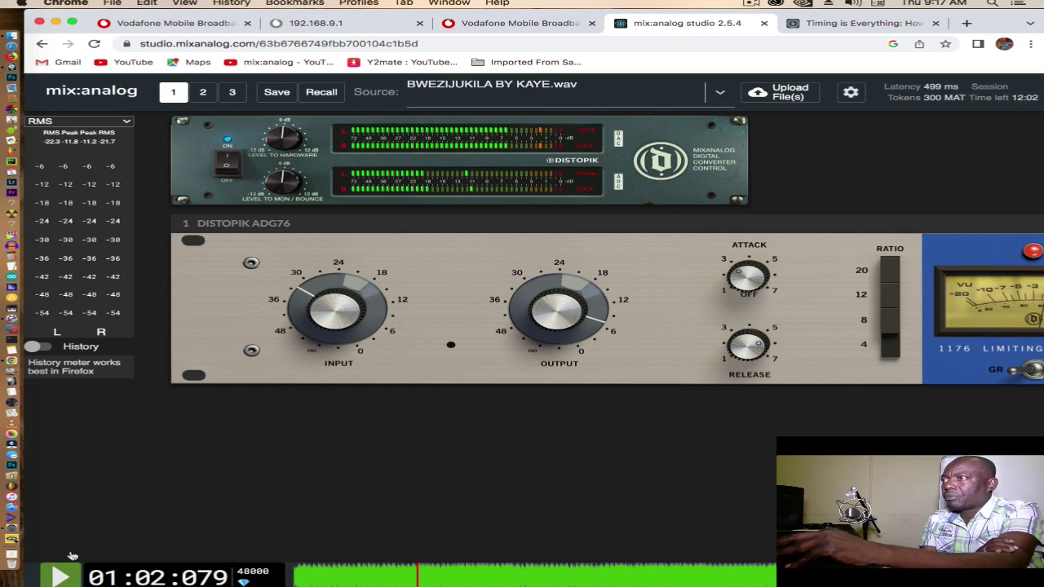
click(60, 577)
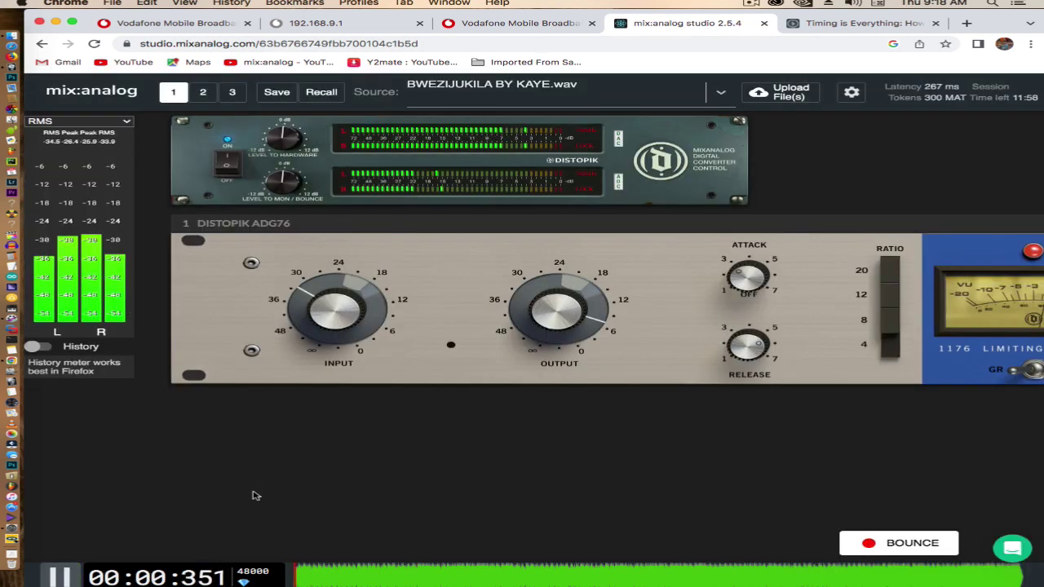
click(896, 299)
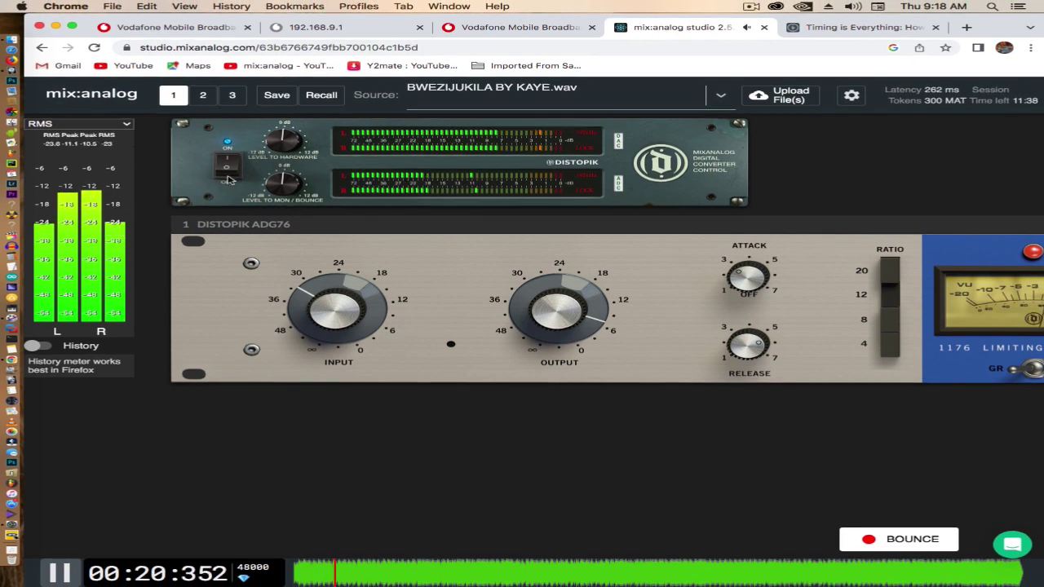
Switch the digital converter unit off and back on for comparison, and change the compressor's ratio to 8 and finally 4.
click(228, 168)
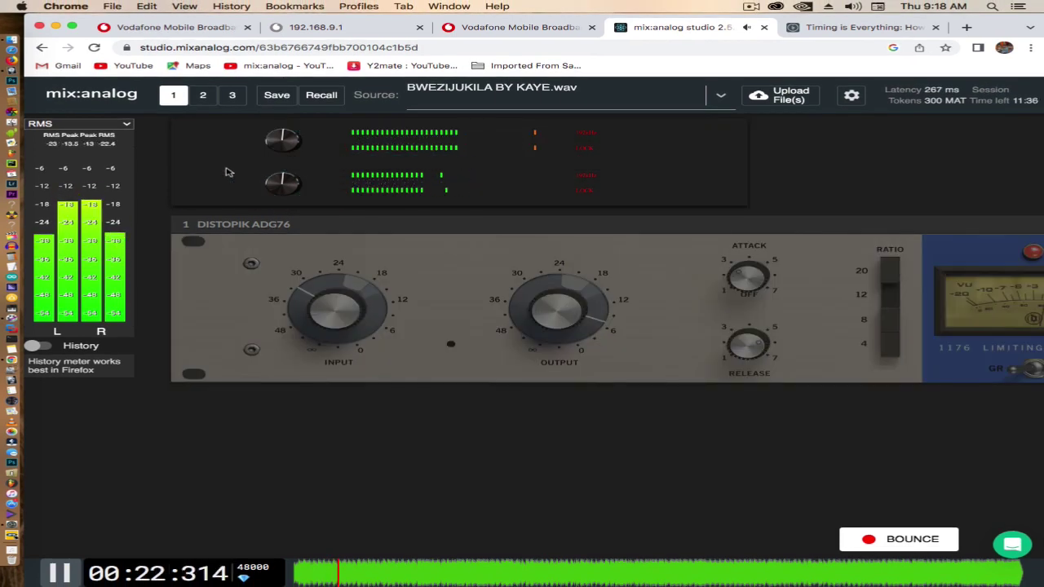
click(229, 171)
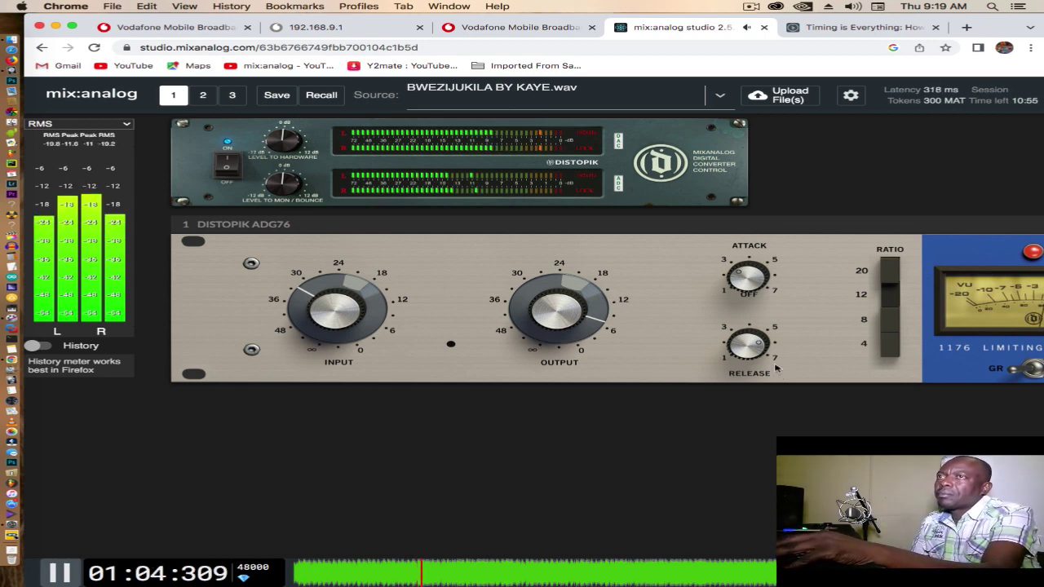
click(894, 329)
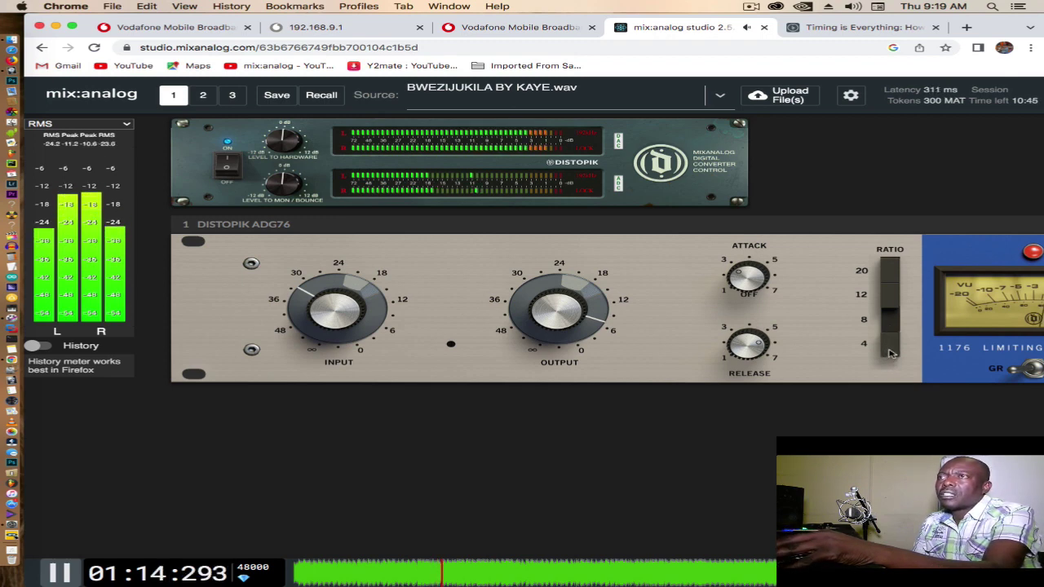
click(892, 352)
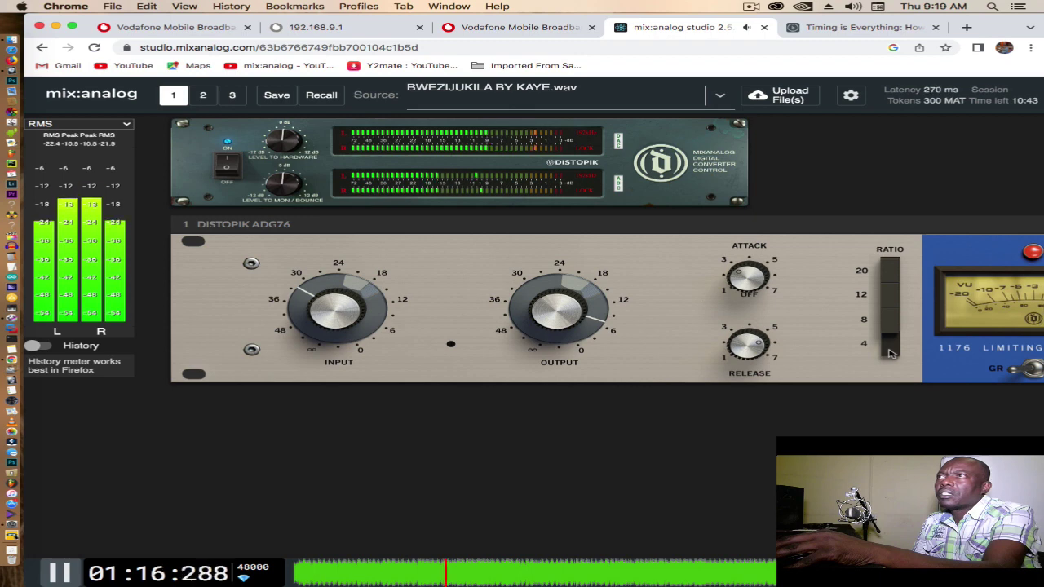